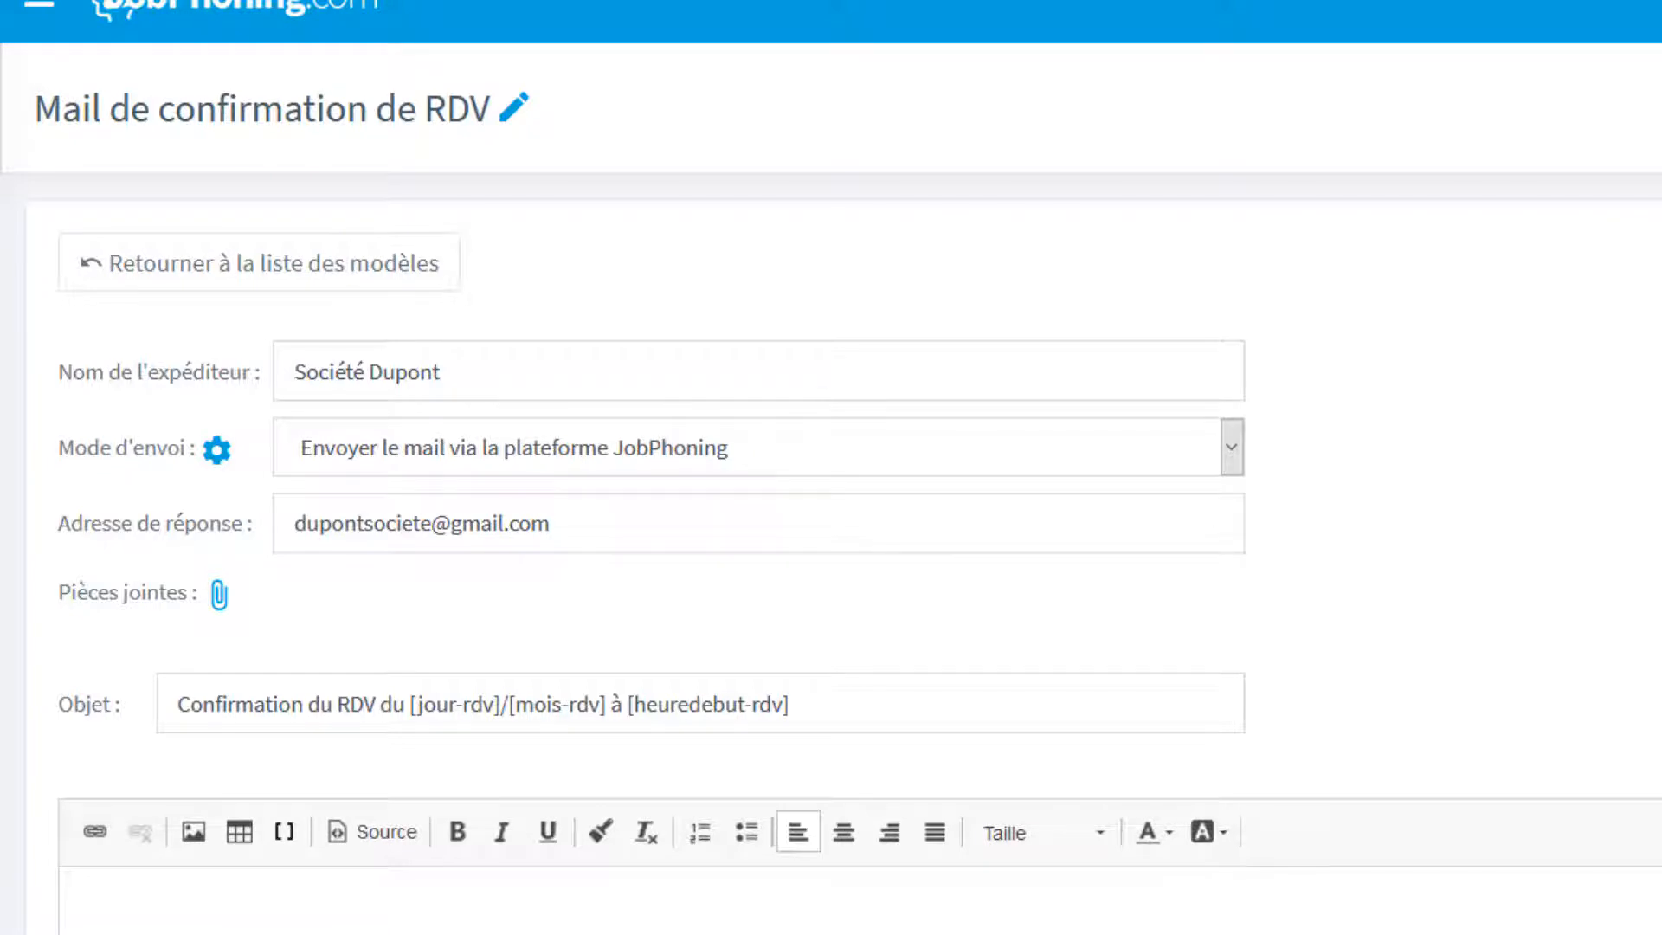
# Open the sending mailbox configuration, view the form for adding a new sending mailbox, and close it.
pyautogui.click(219, 465)
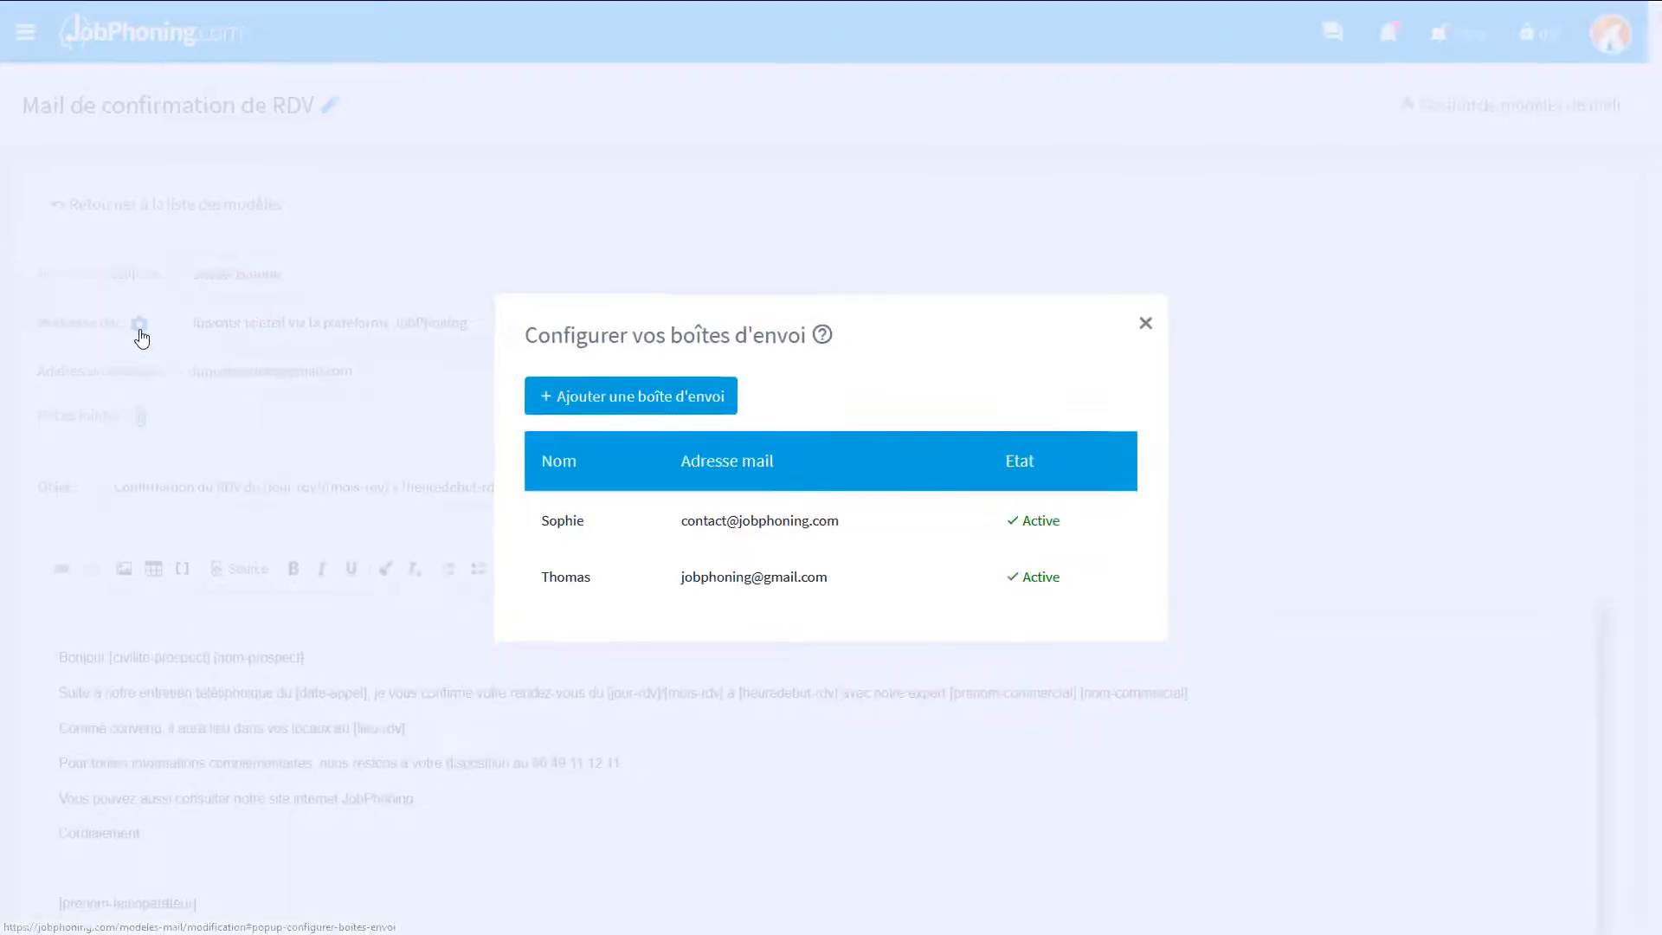
pyautogui.click(532, 401)
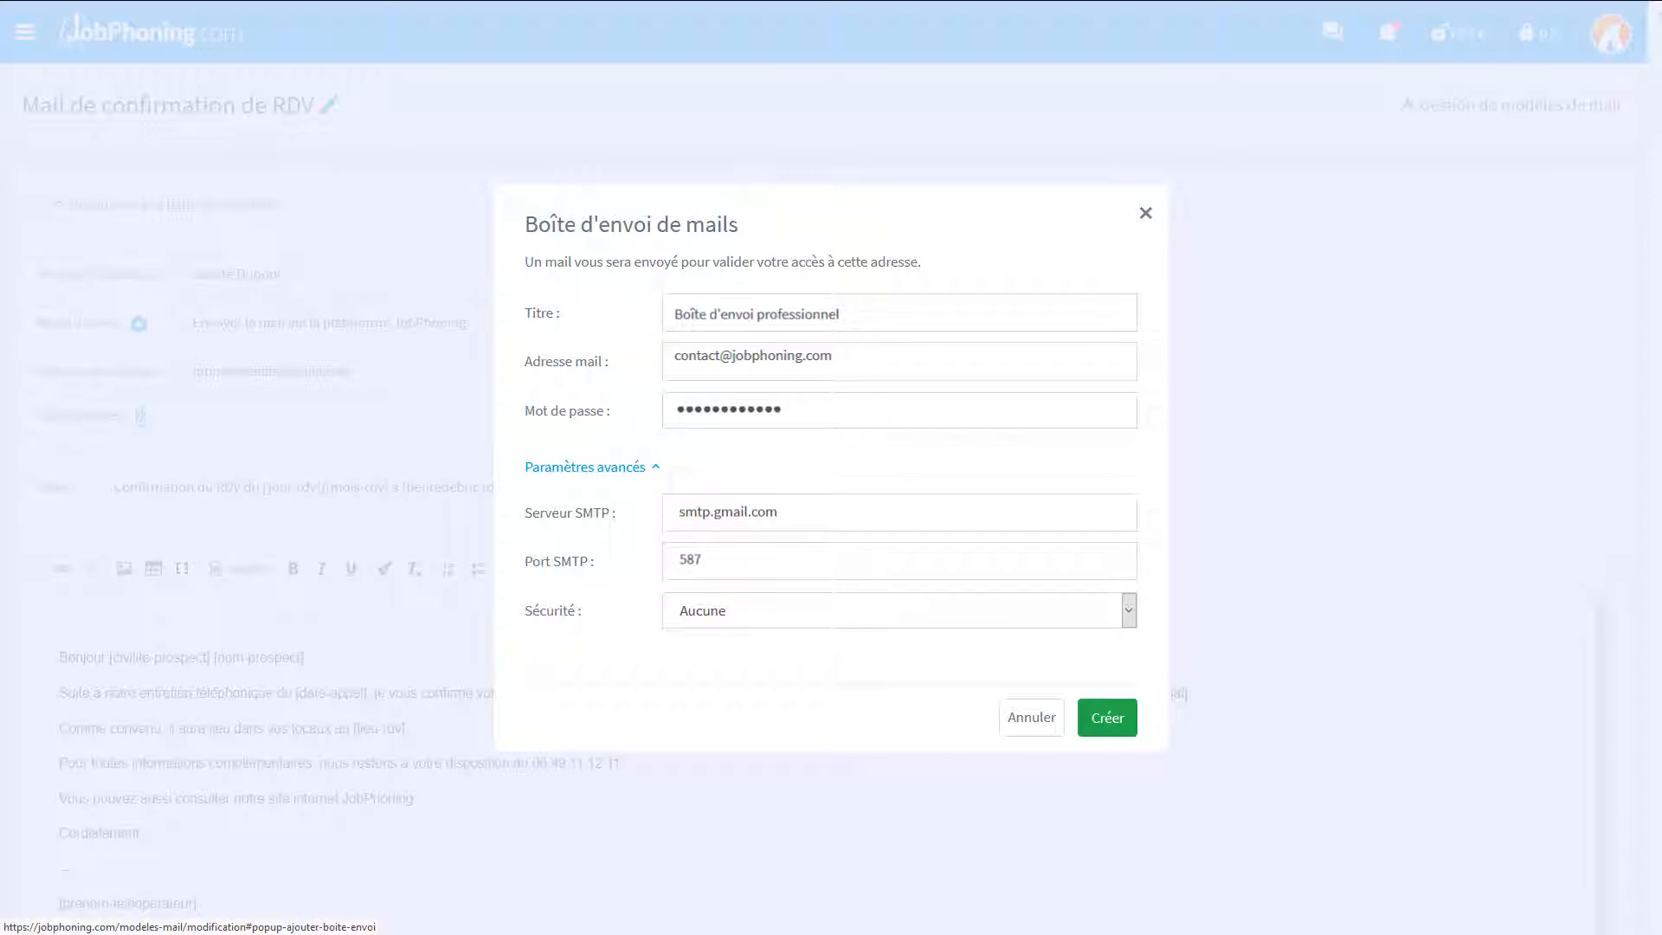
pyautogui.click(1145, 213)
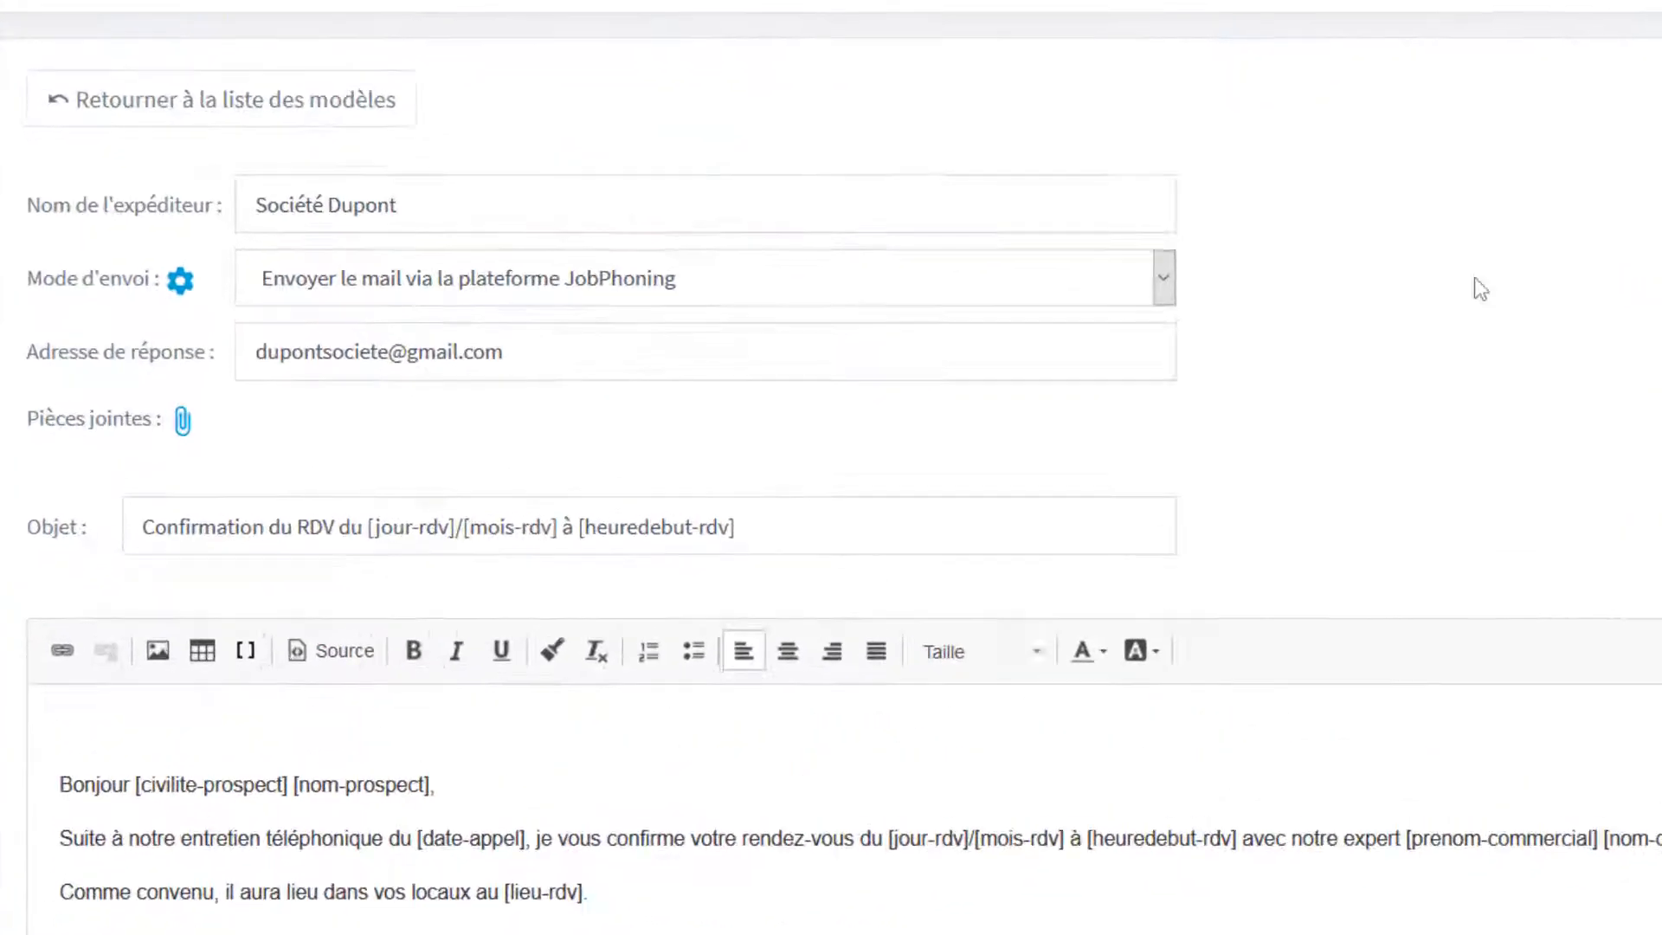
# Set the sending mode to the first personal mailbox (Boite d'envoi personnelle).
pyautogui.click(1304, 268)
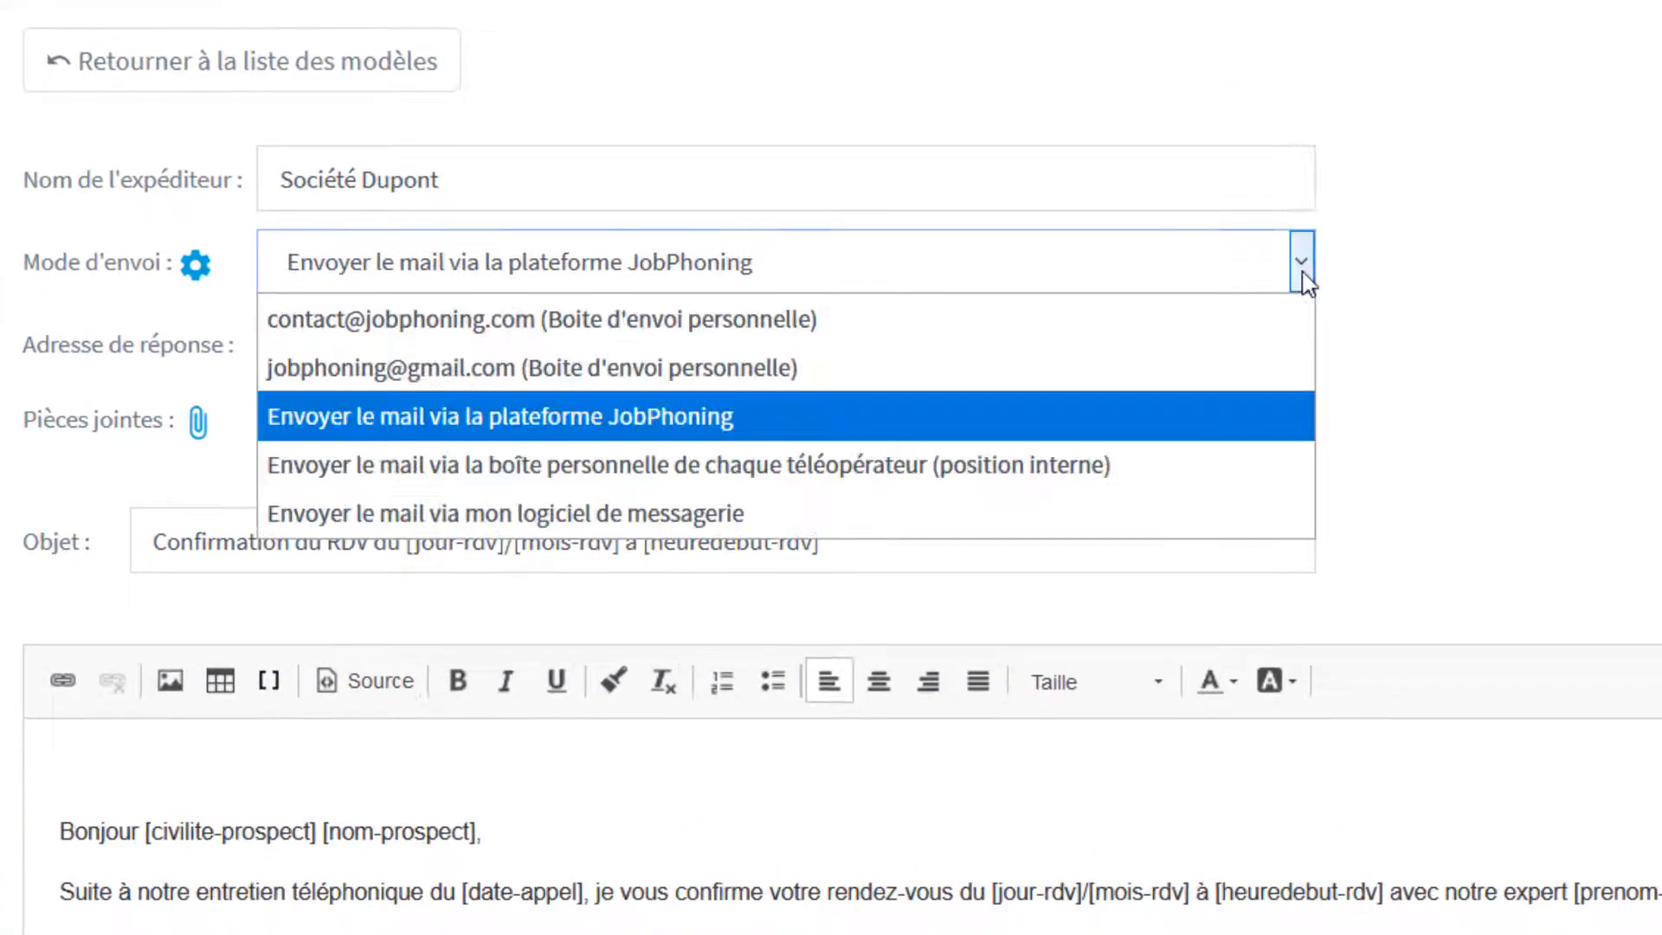
pyautogui.click(1277, 316)
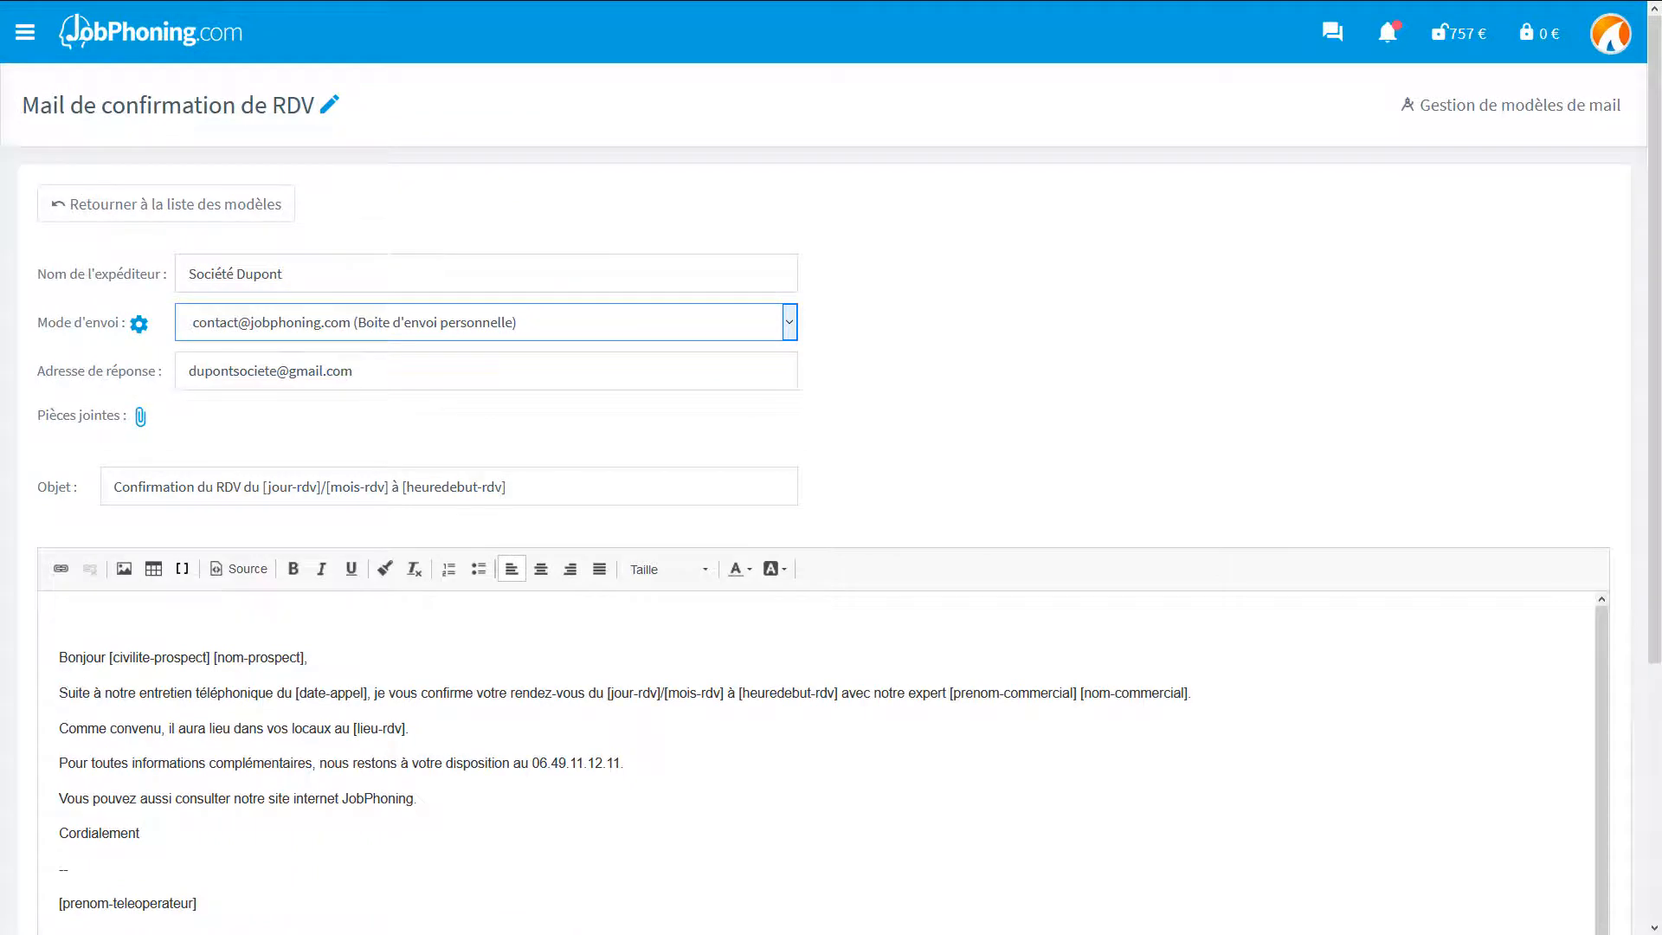
# Open the main menu and expand Paramètres généraux to locate the Boîtes d'envoi de mails settings.
pyautogui.click(25, 33)
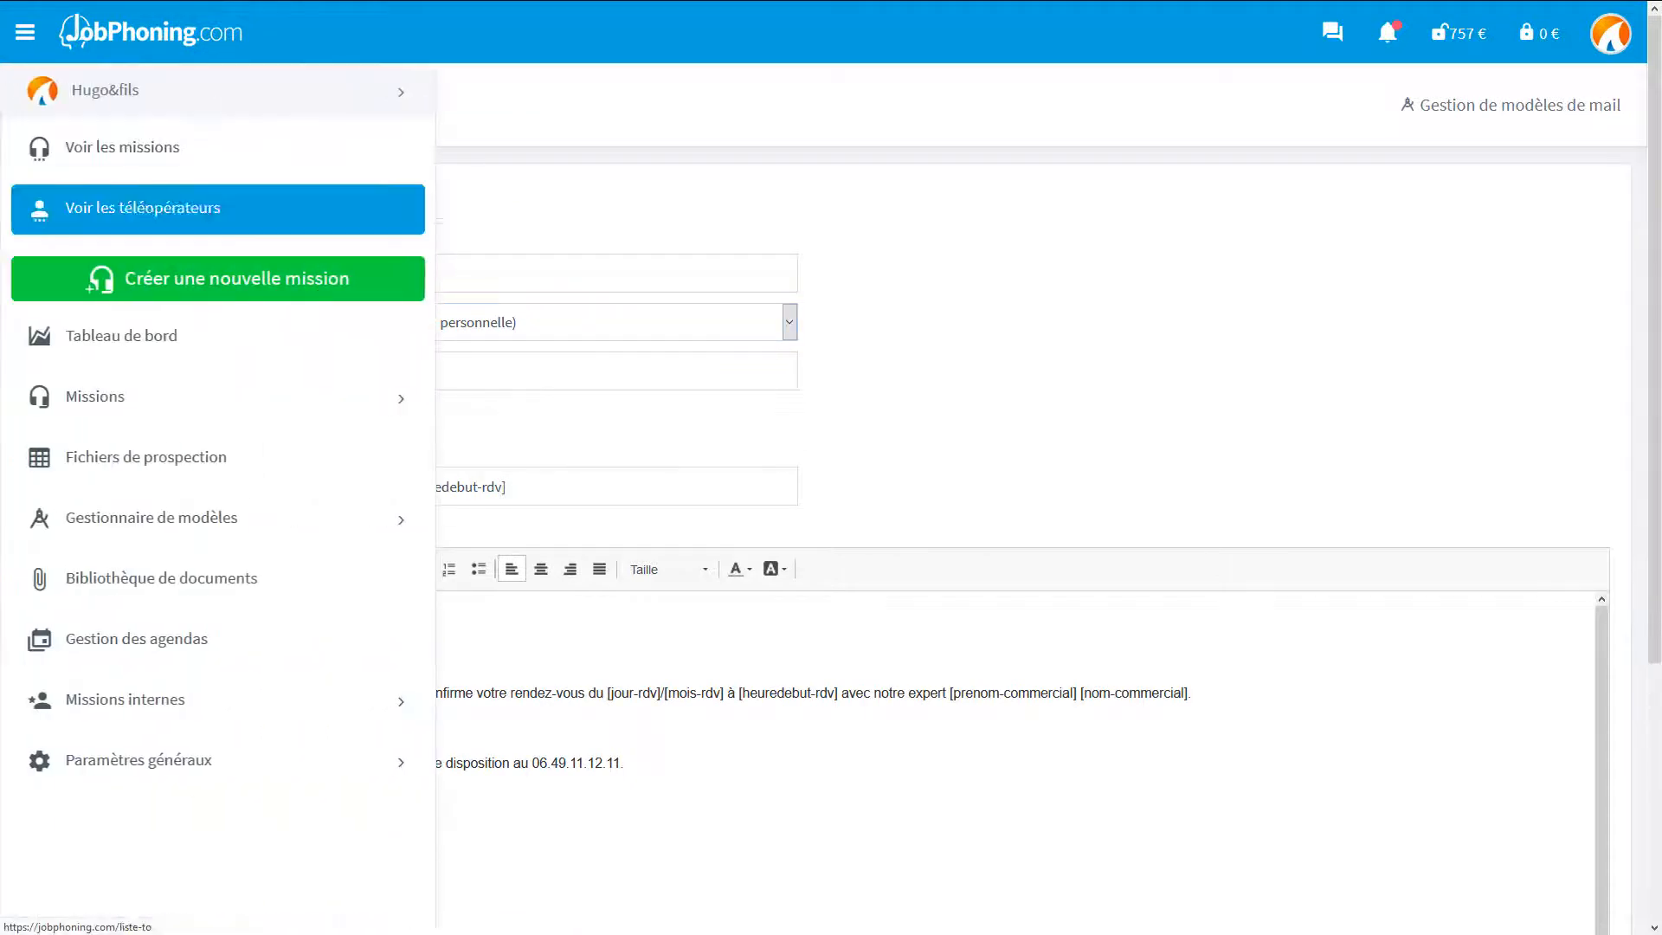
pyautogui.click(138, 760)
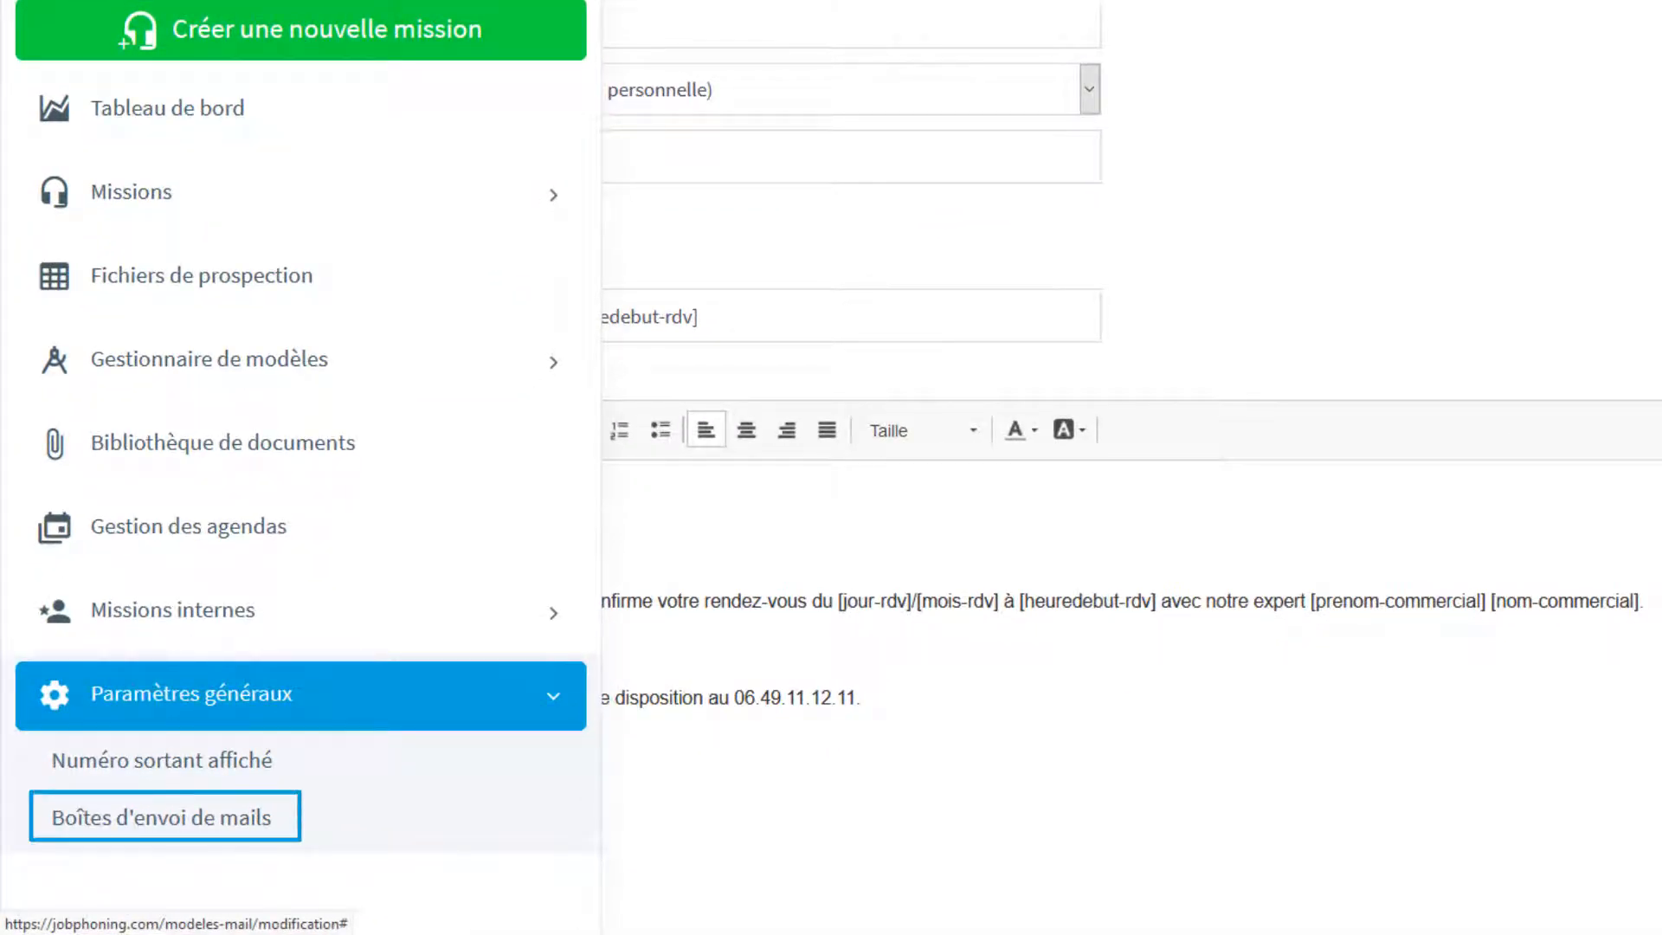
pyautogui.click(190, 694)
pyautogui.click(25, 33)
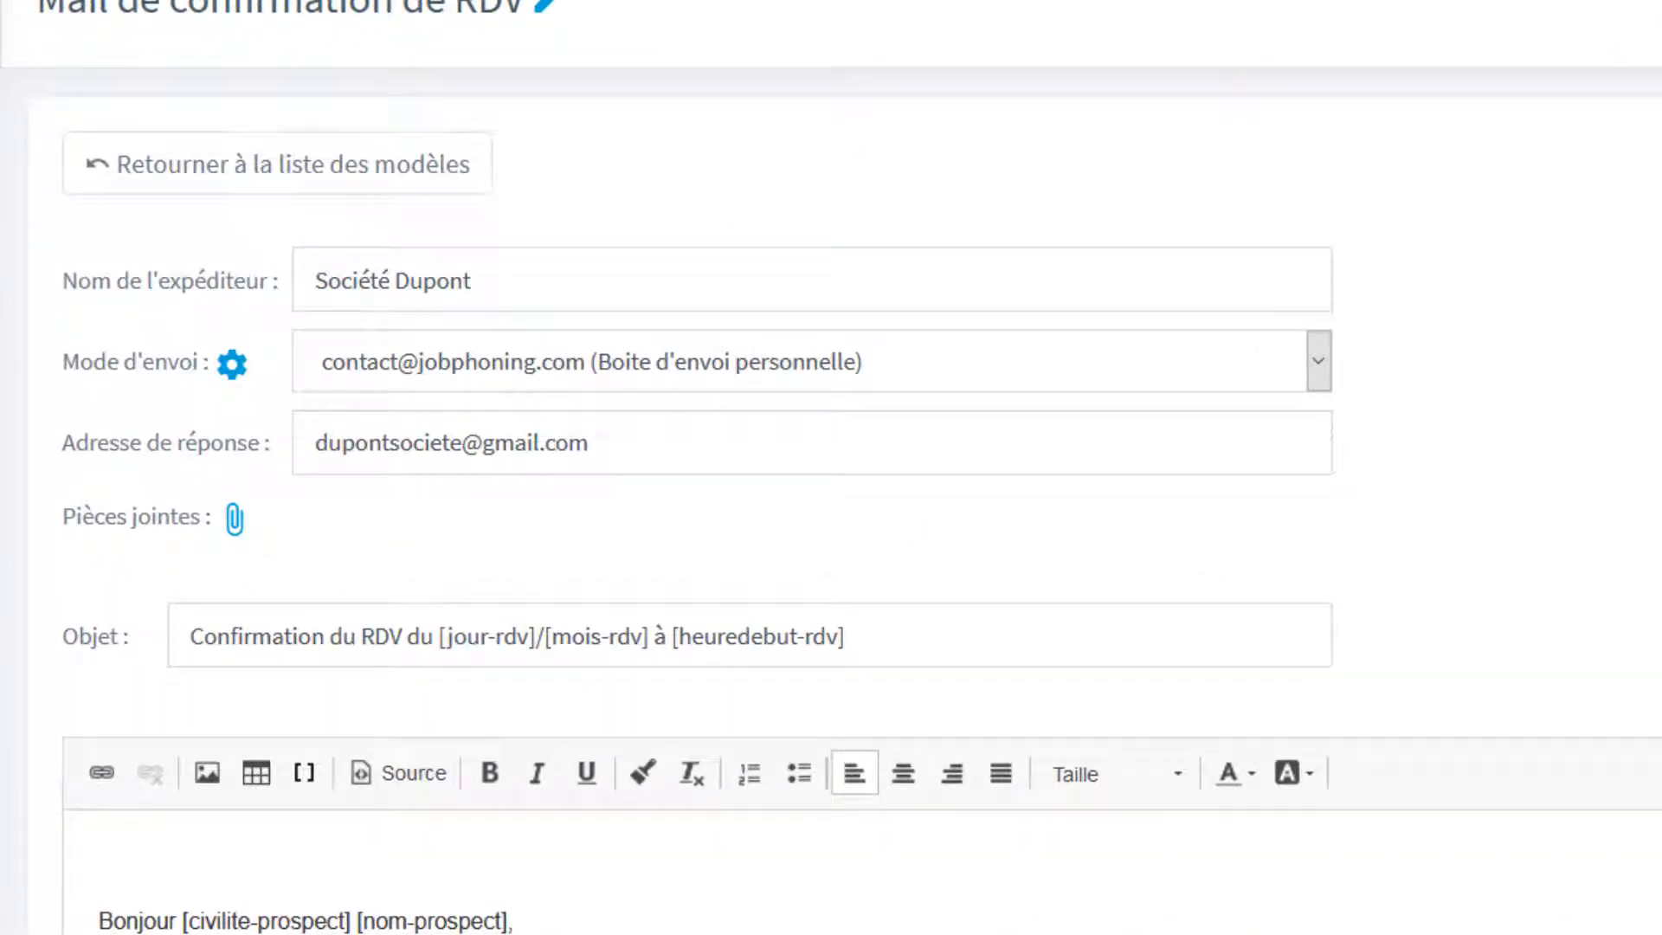
# Try the sending mode via each teleoperator's personal mailbox (position interne), then return to sending via the JobPhoning platform.
pyautogui.click(1318, 360)
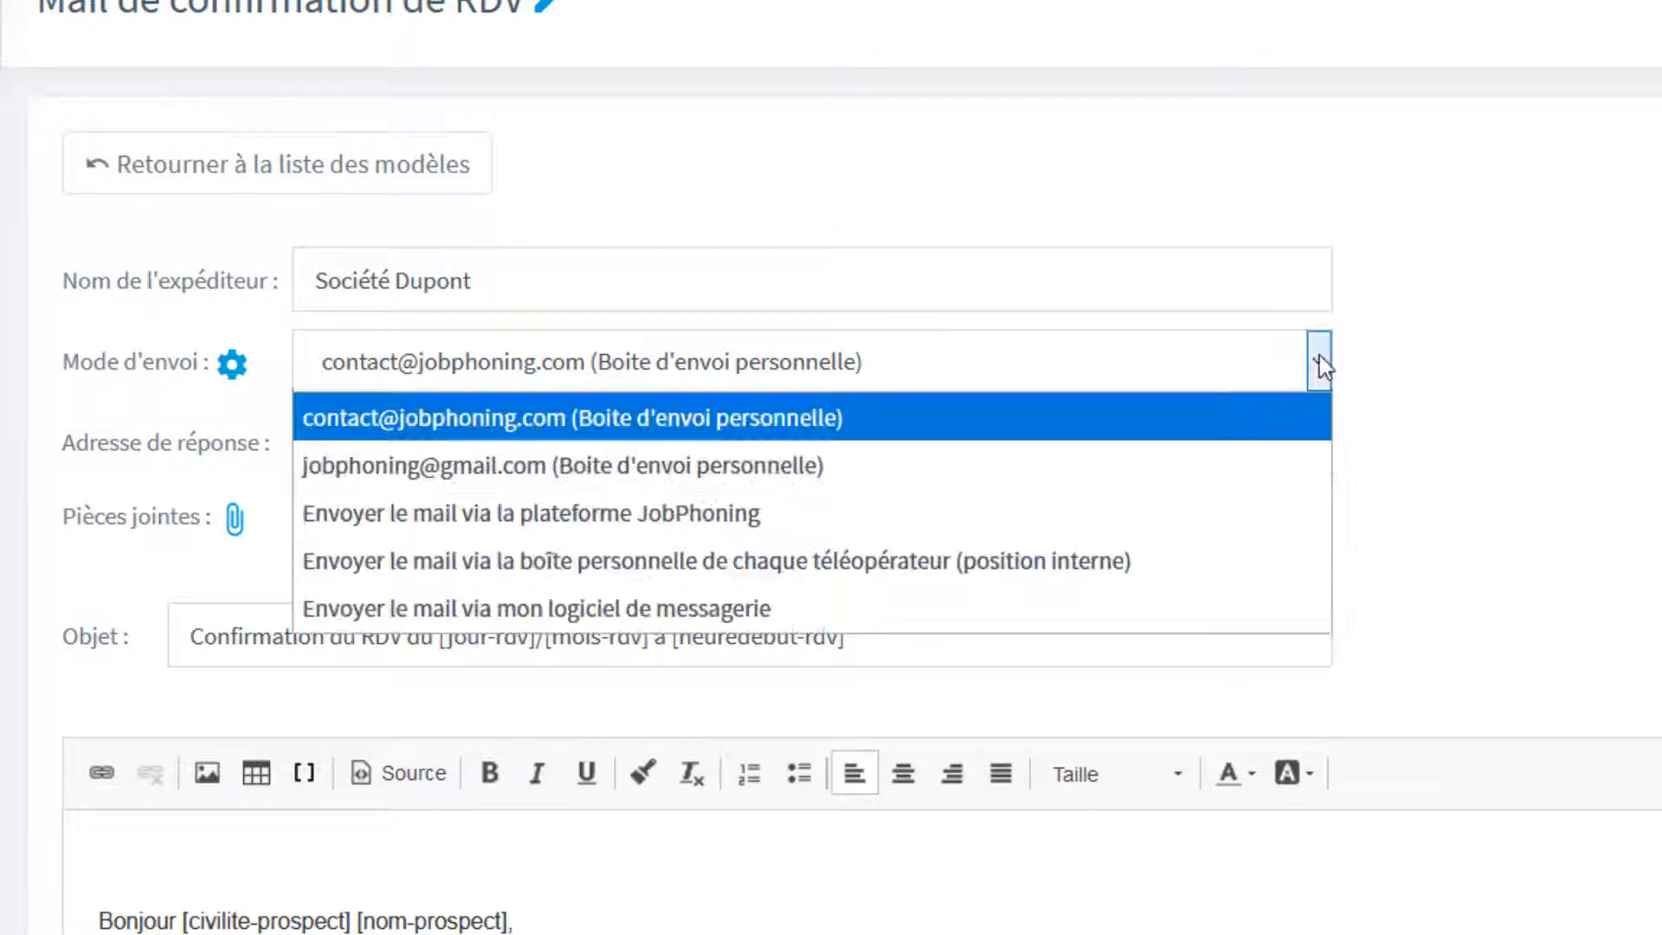
pyautogui.click(1281, 552)
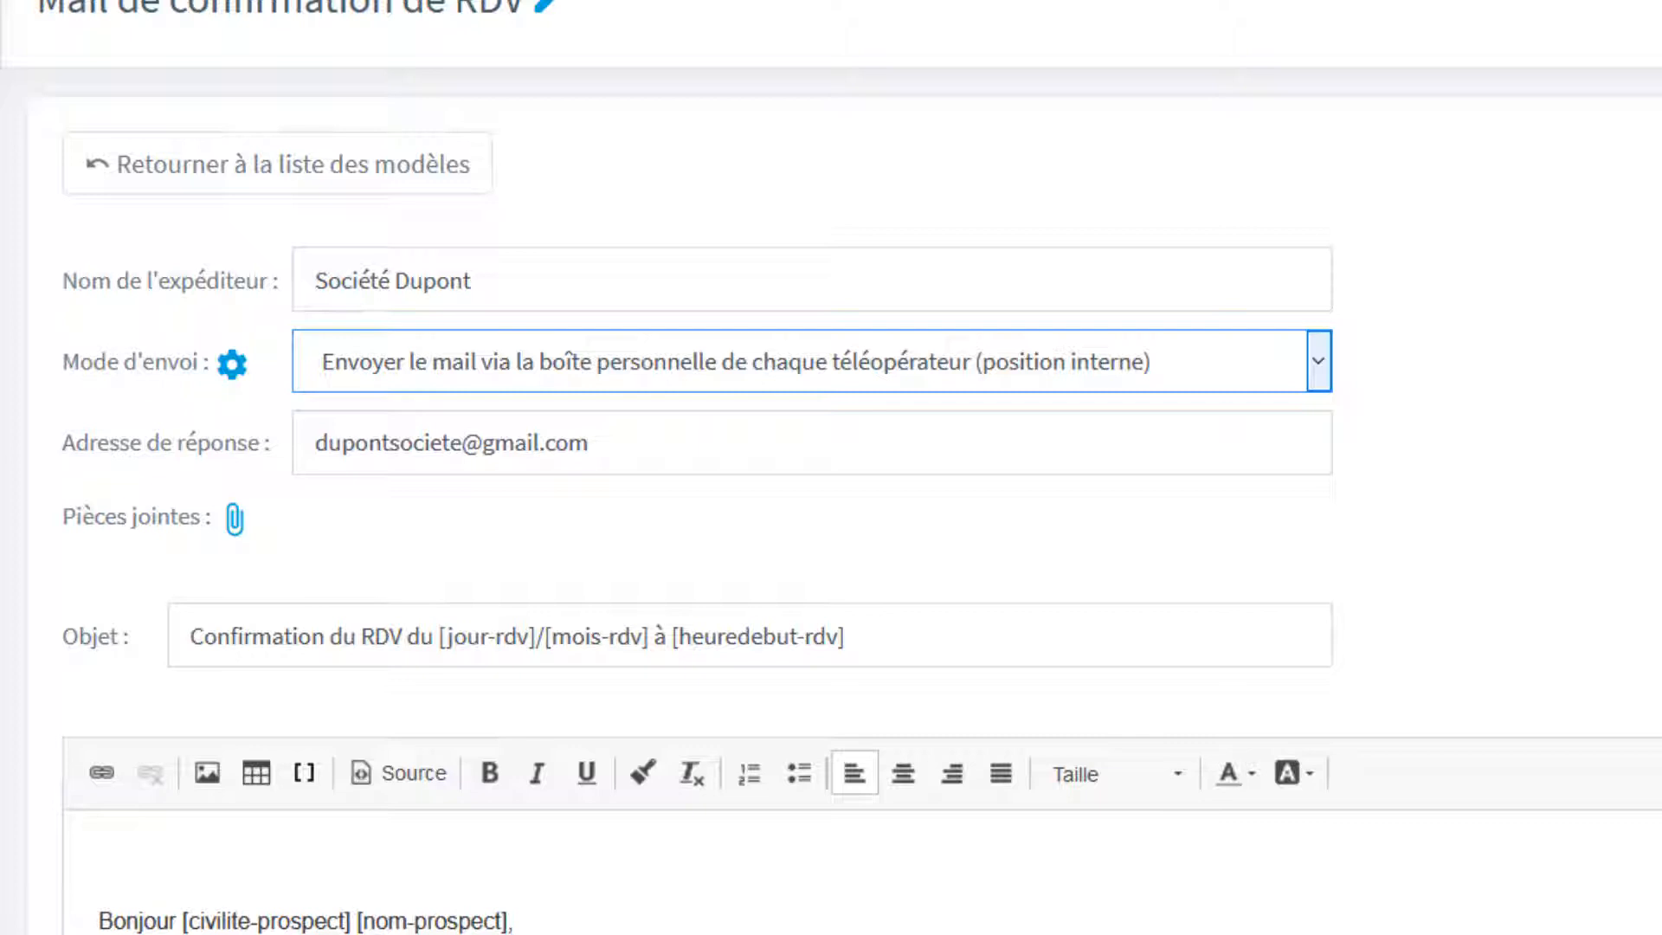
pyautogui.click(1321, 374)
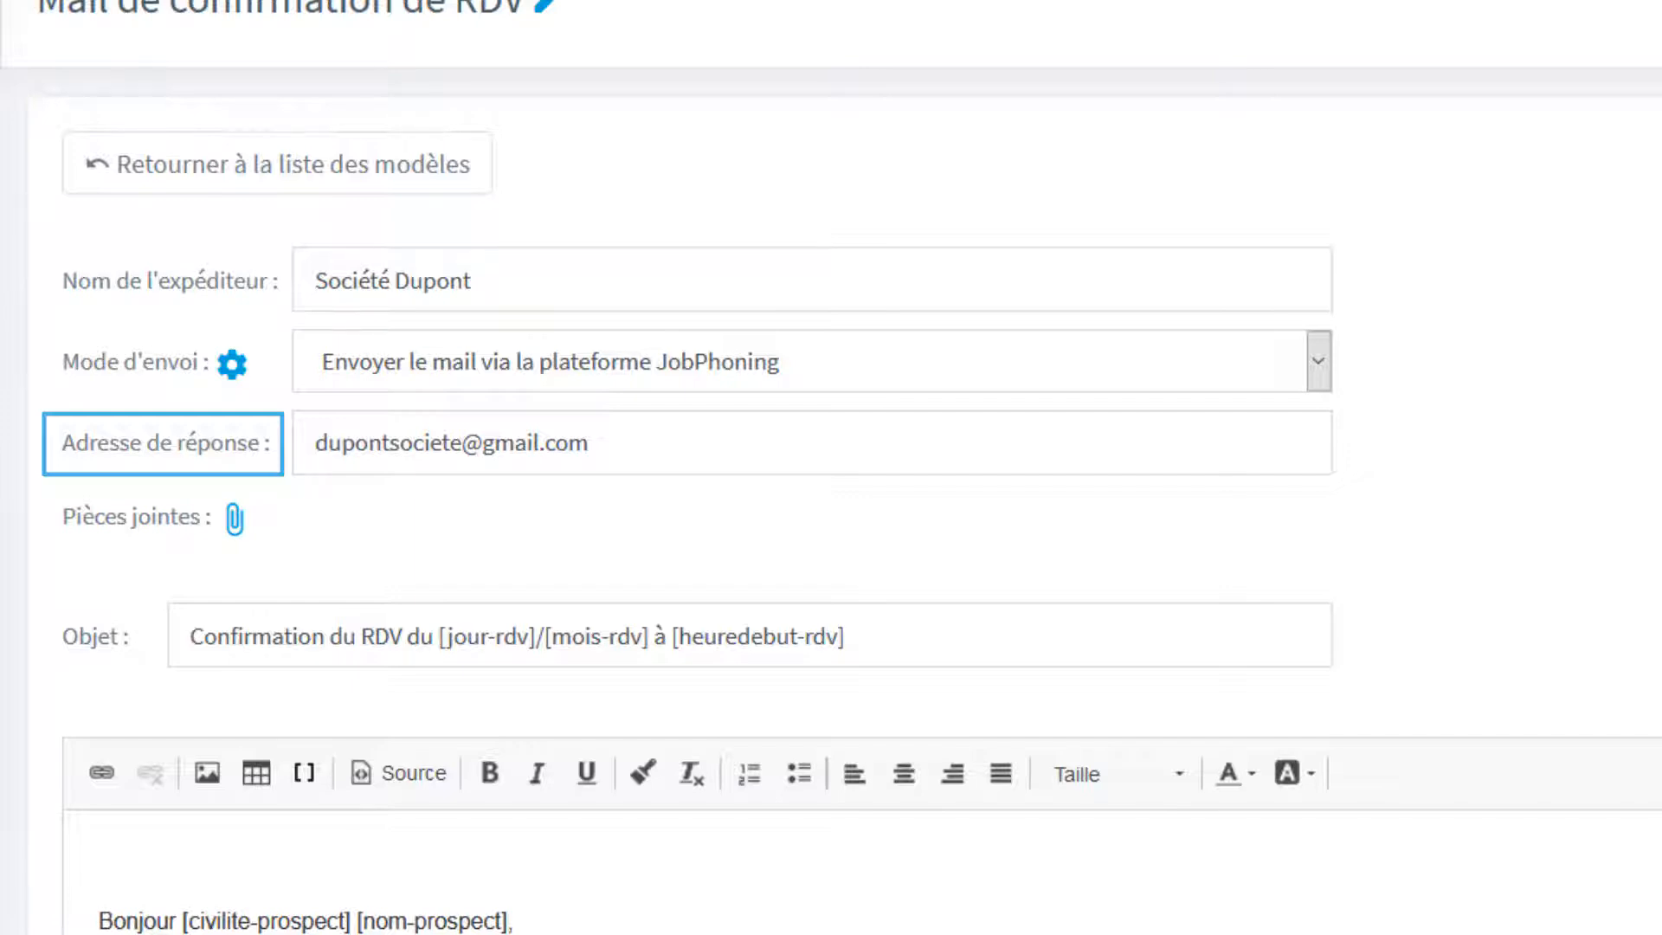
# Attach bilan_mars.pdf, logo_job_phoning and Carte FR.png from the document library to the mail.
pyautogui.click(234, 519)
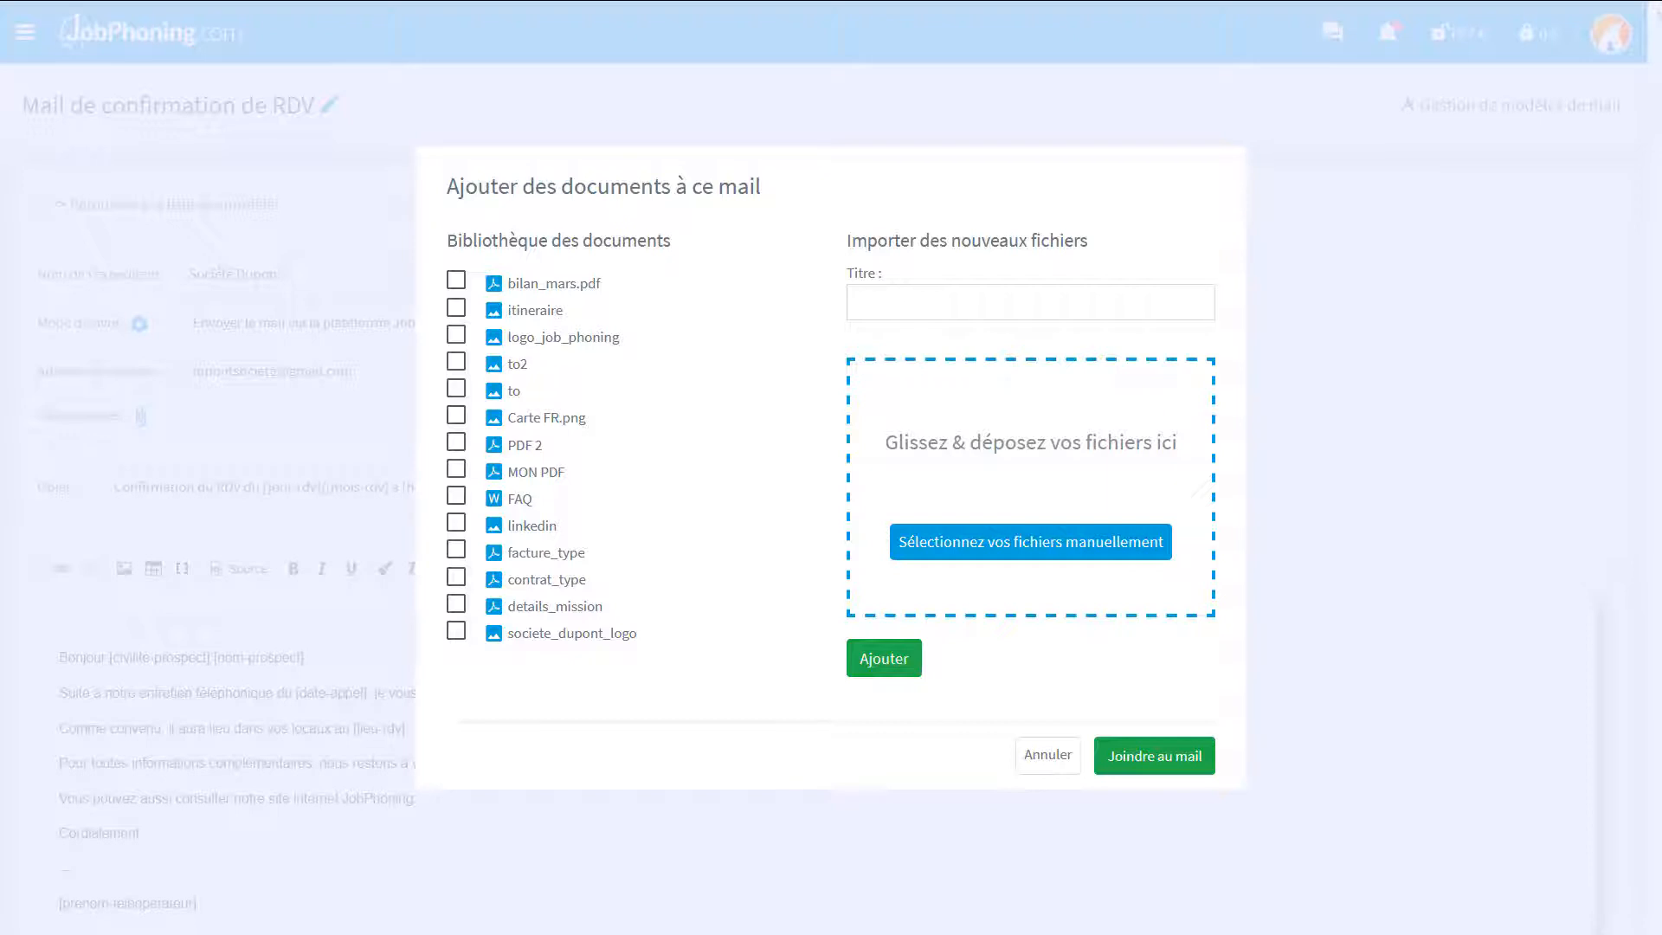
pyautogui.click(564, 287)
pyautogui.click(546, 342)
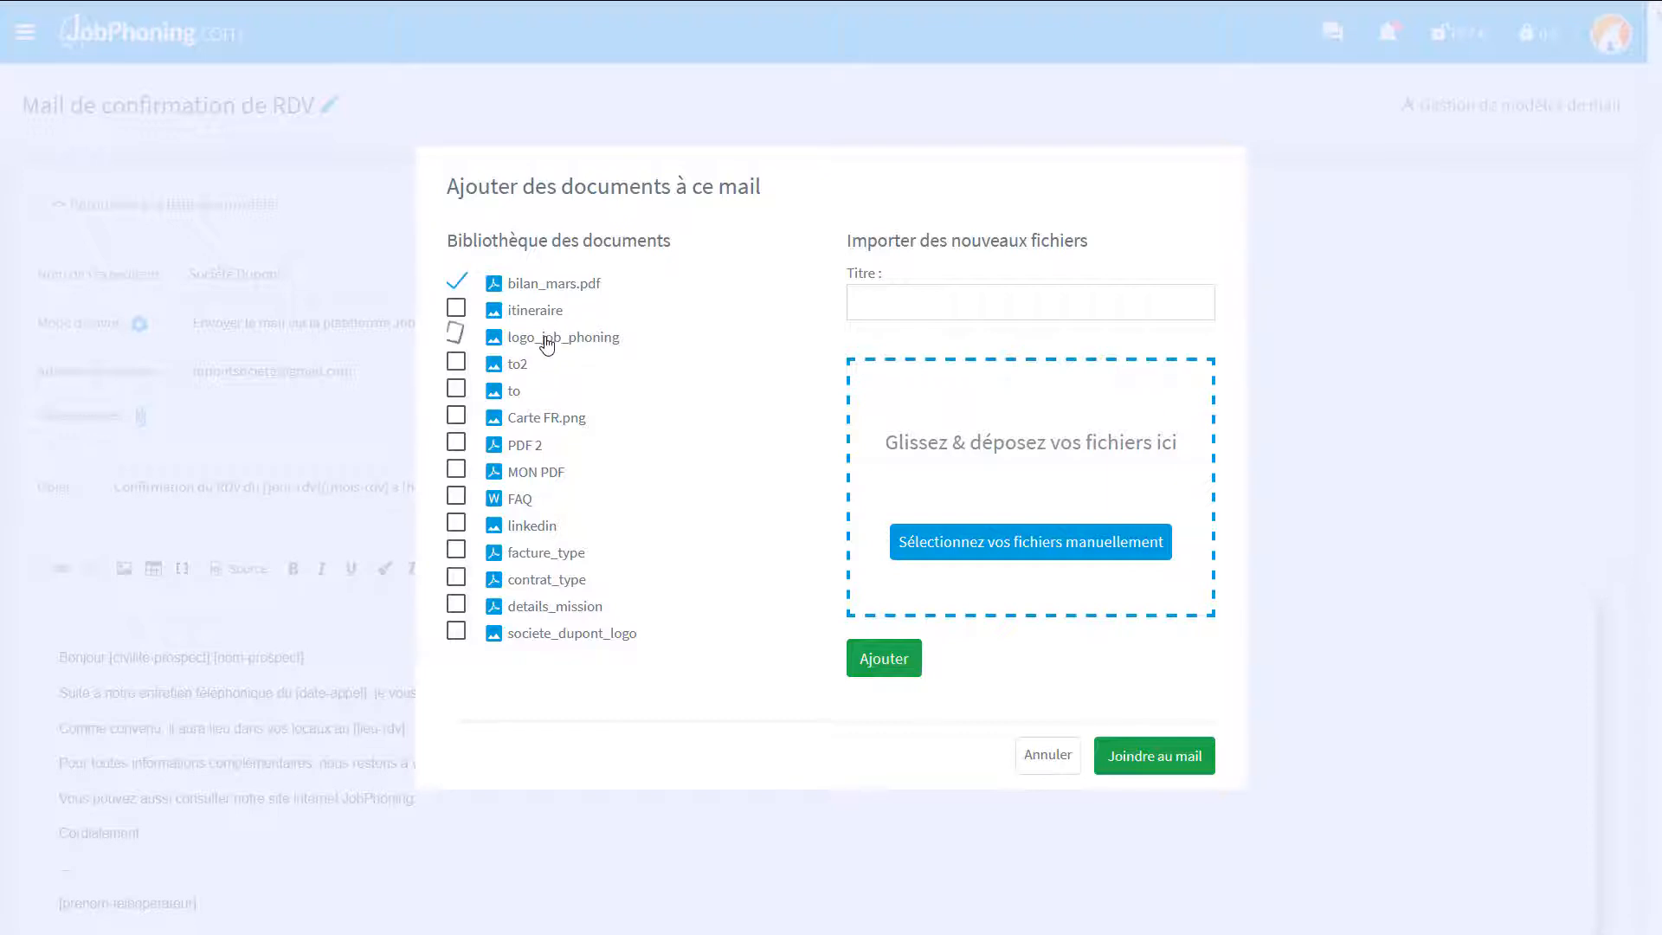
pyautogui.click(535, 422)
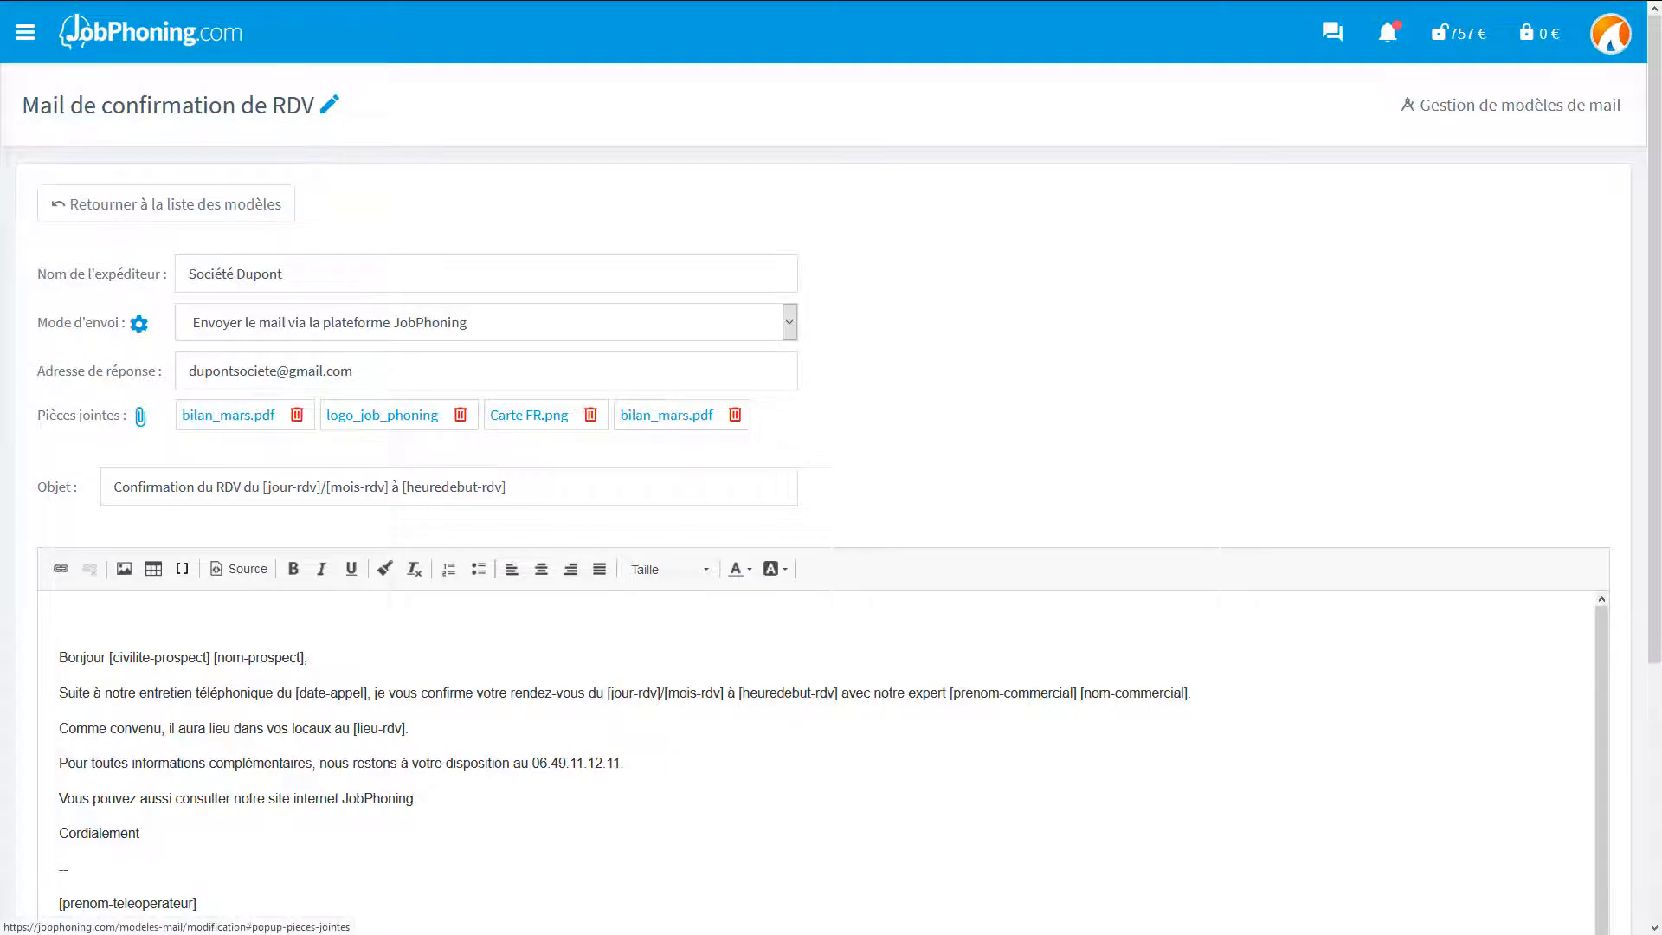
# Open the main menu to point out the Bibliothèque de documents entry, then close it.
pyautogui.click(25, 32)
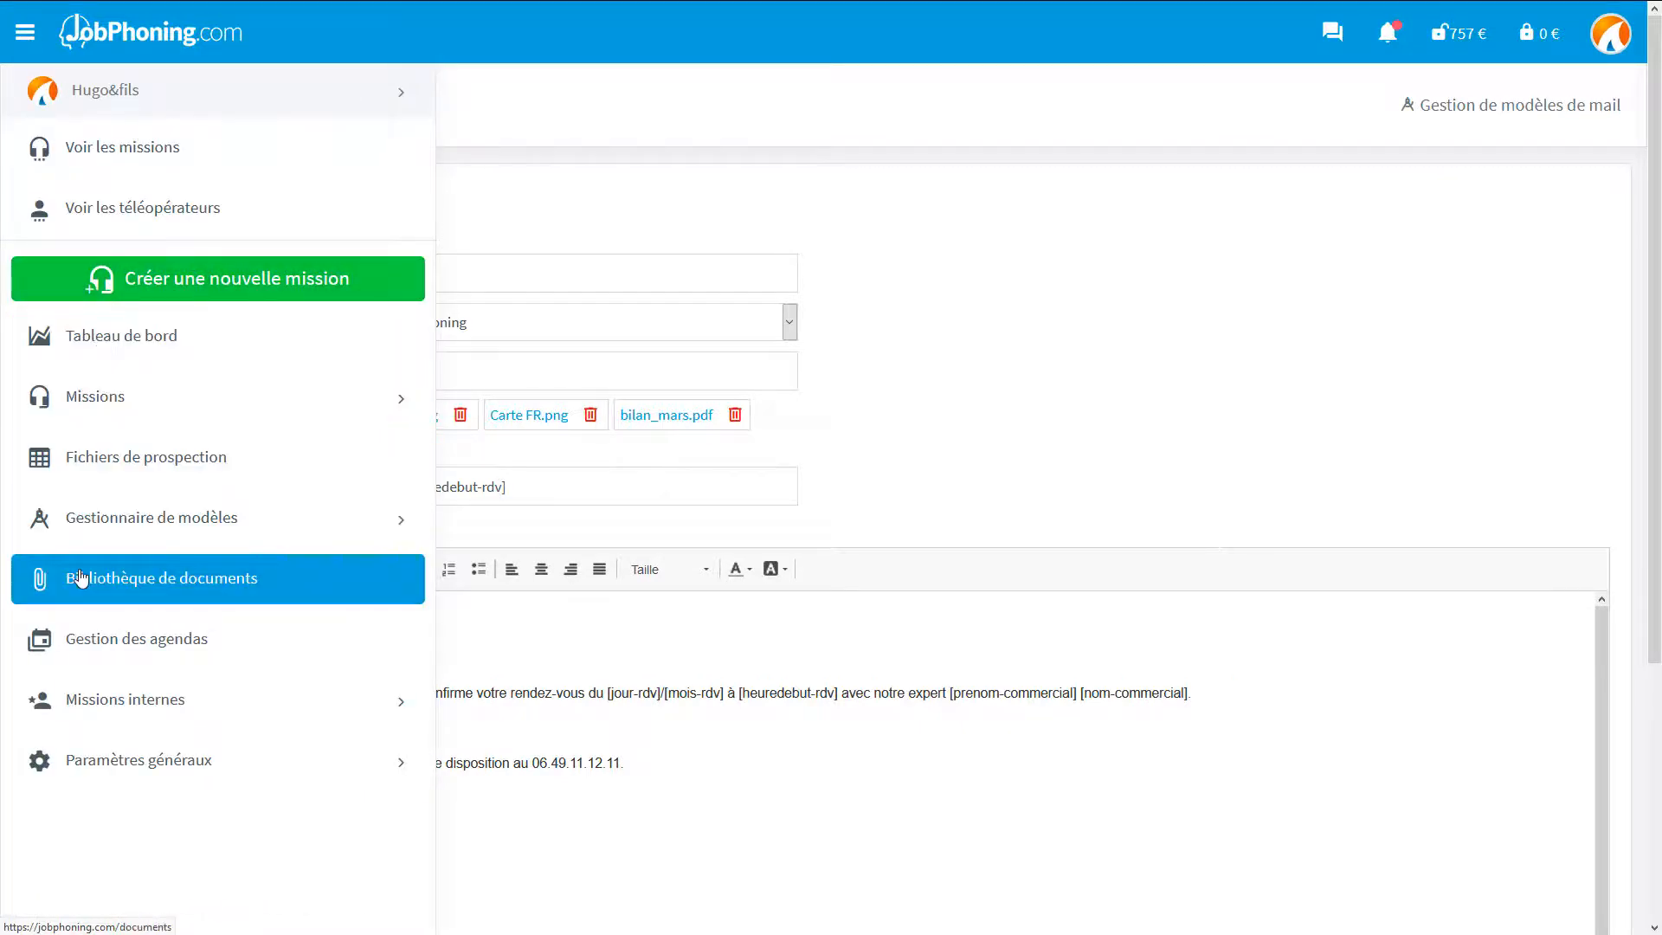
pyautogui.click(25, 32)
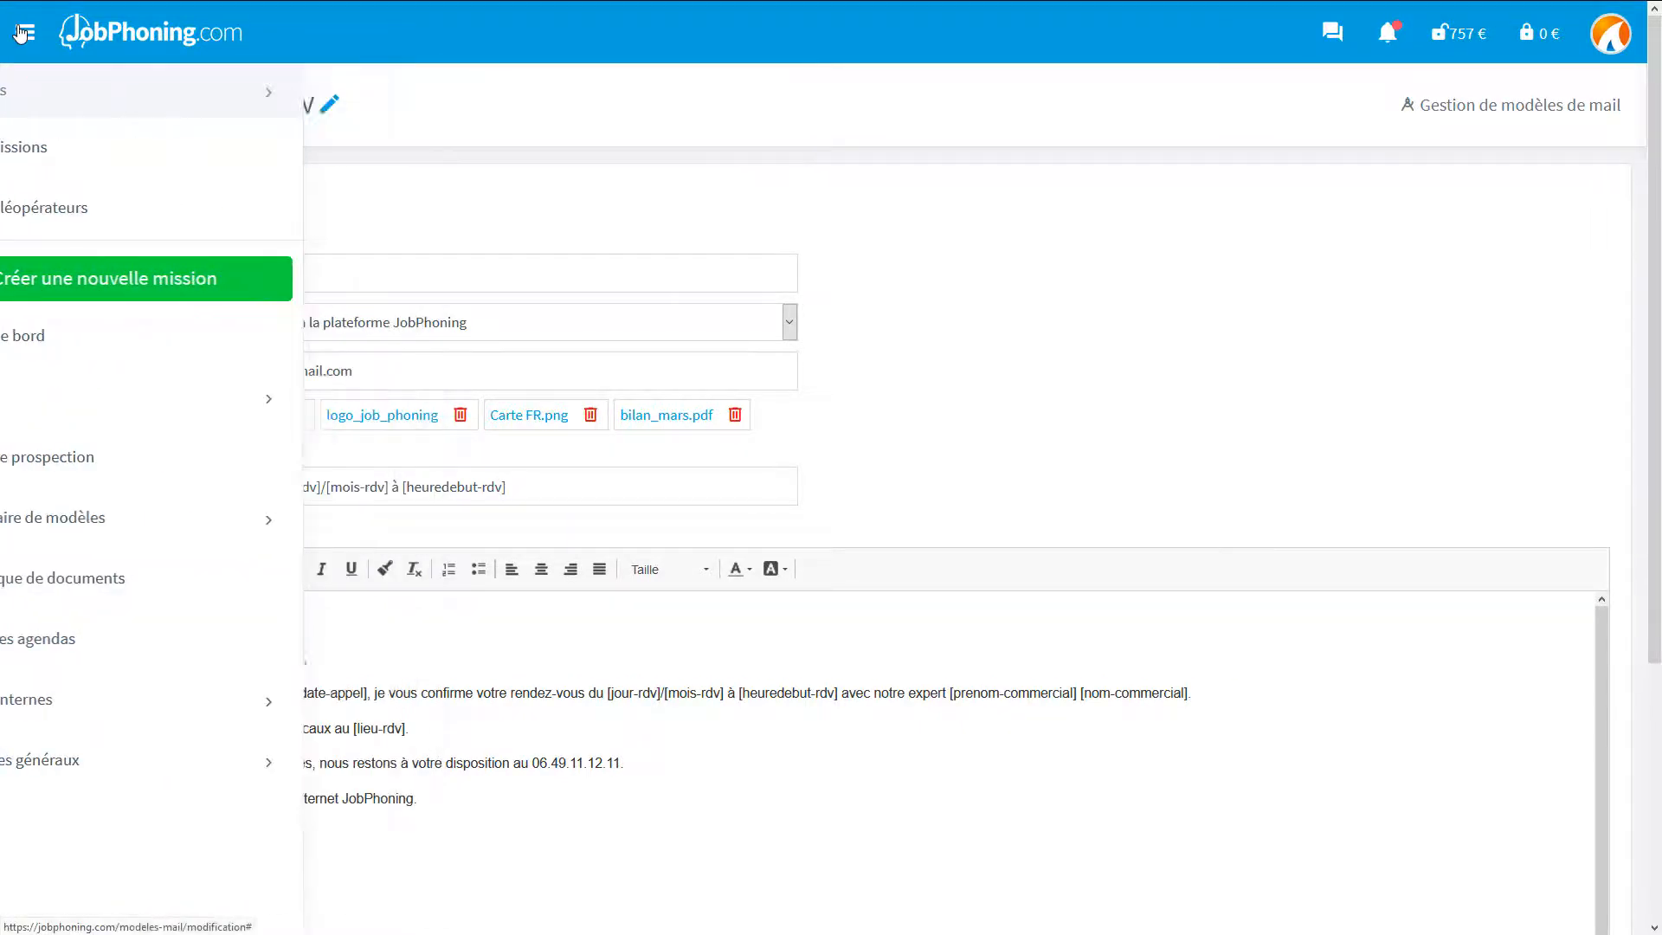
pyautogui.scroll(-4, 831, 468)
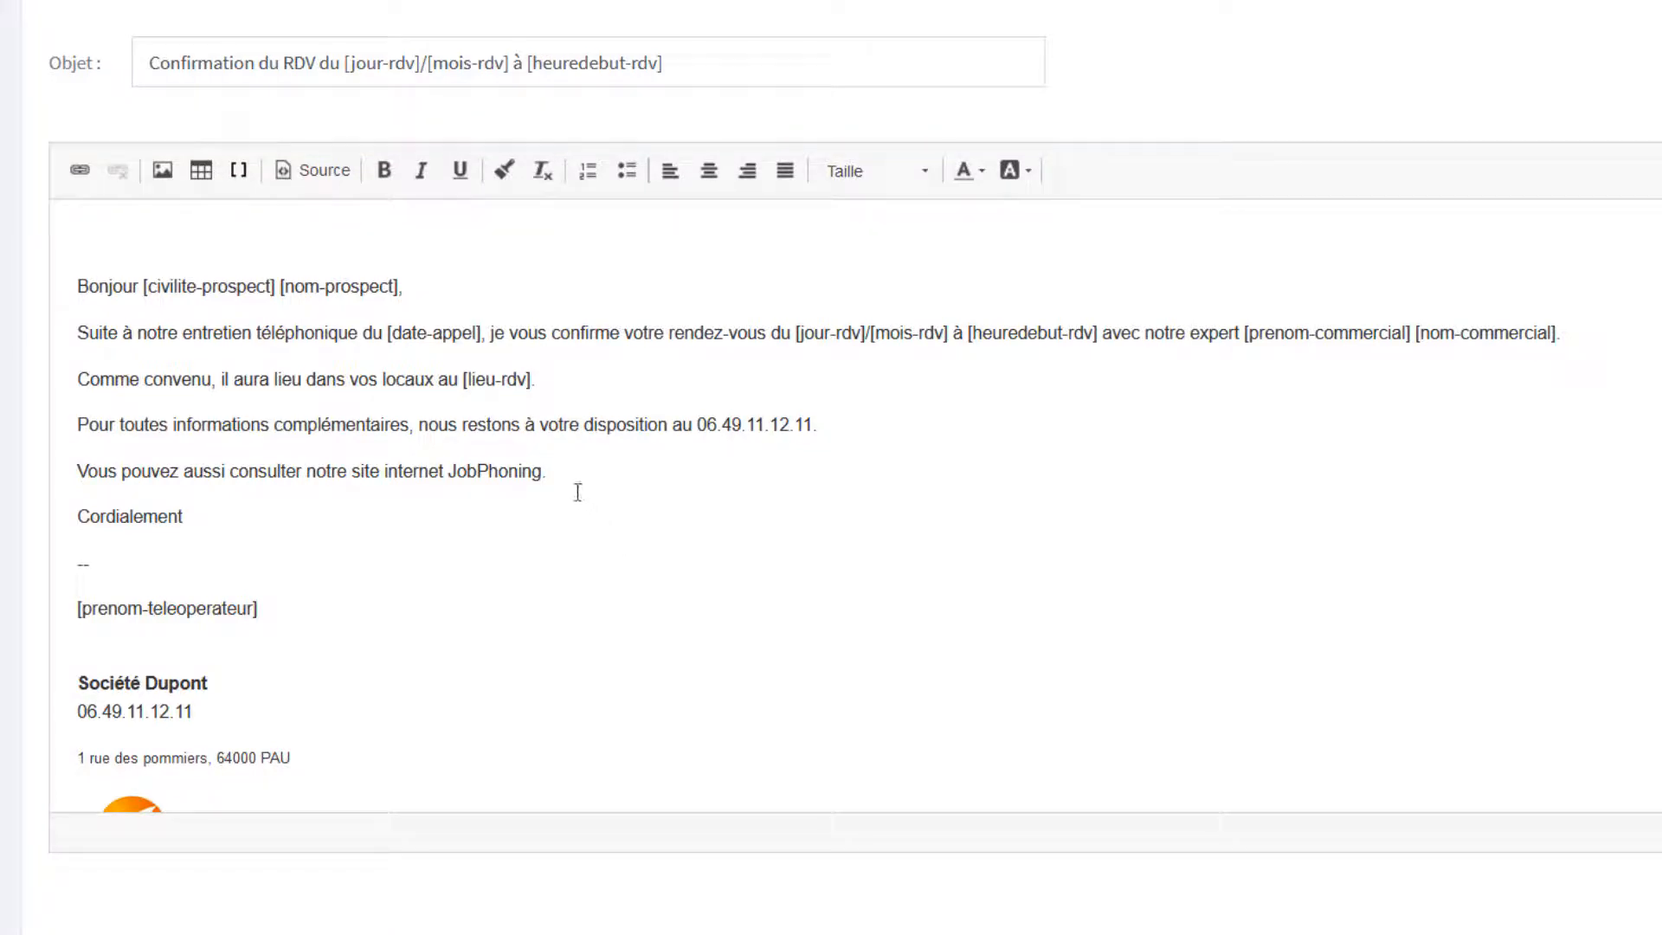
pyautogui.moveTo(569, 477); pyautogui.dragTo(445, 491)
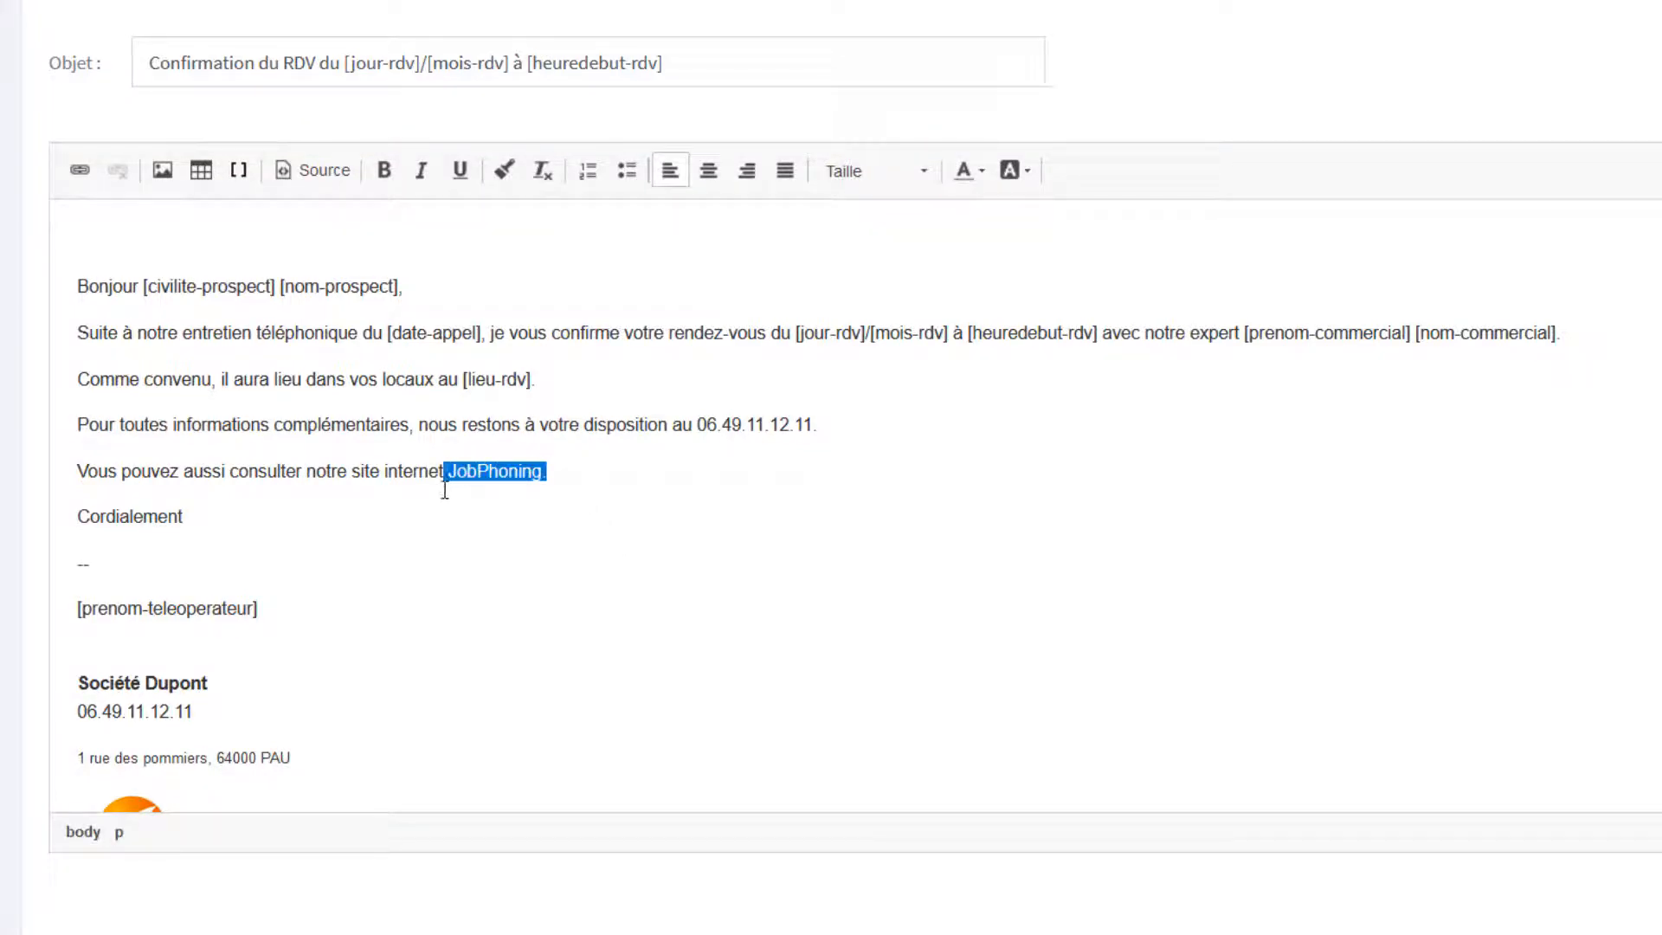
pyautogui.click(76, 174)
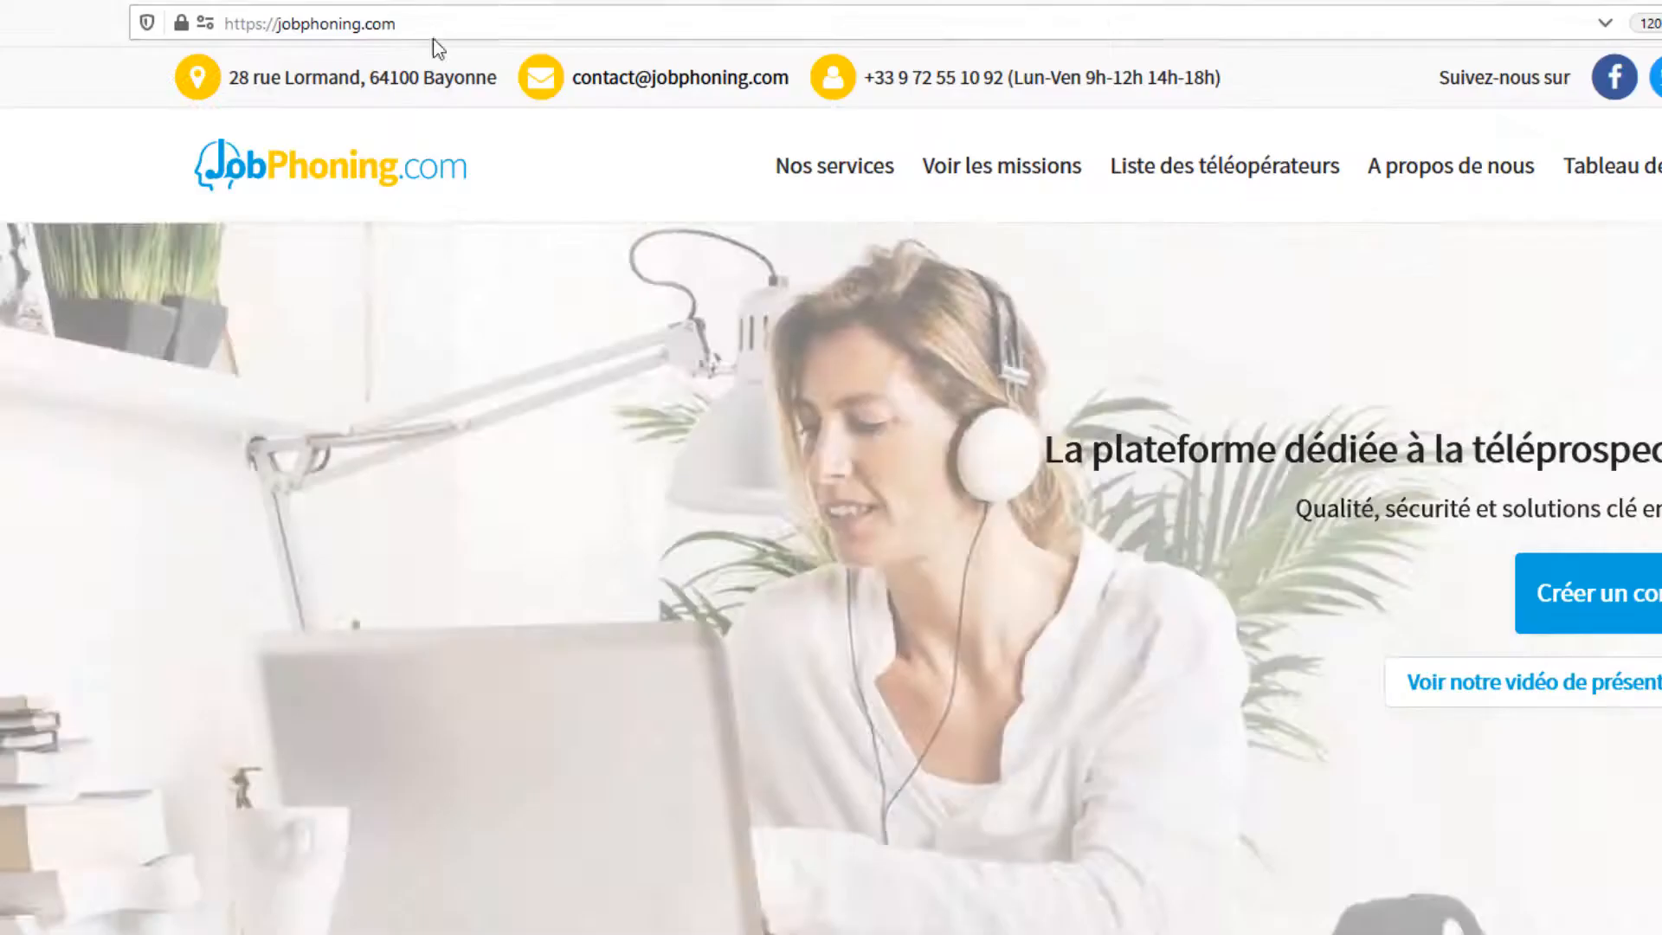
pyautogui.click(465, 40)
pyautogui.hotkey('ctrl', 'c')
pyautogui.hotkey('ctrl', 'v')
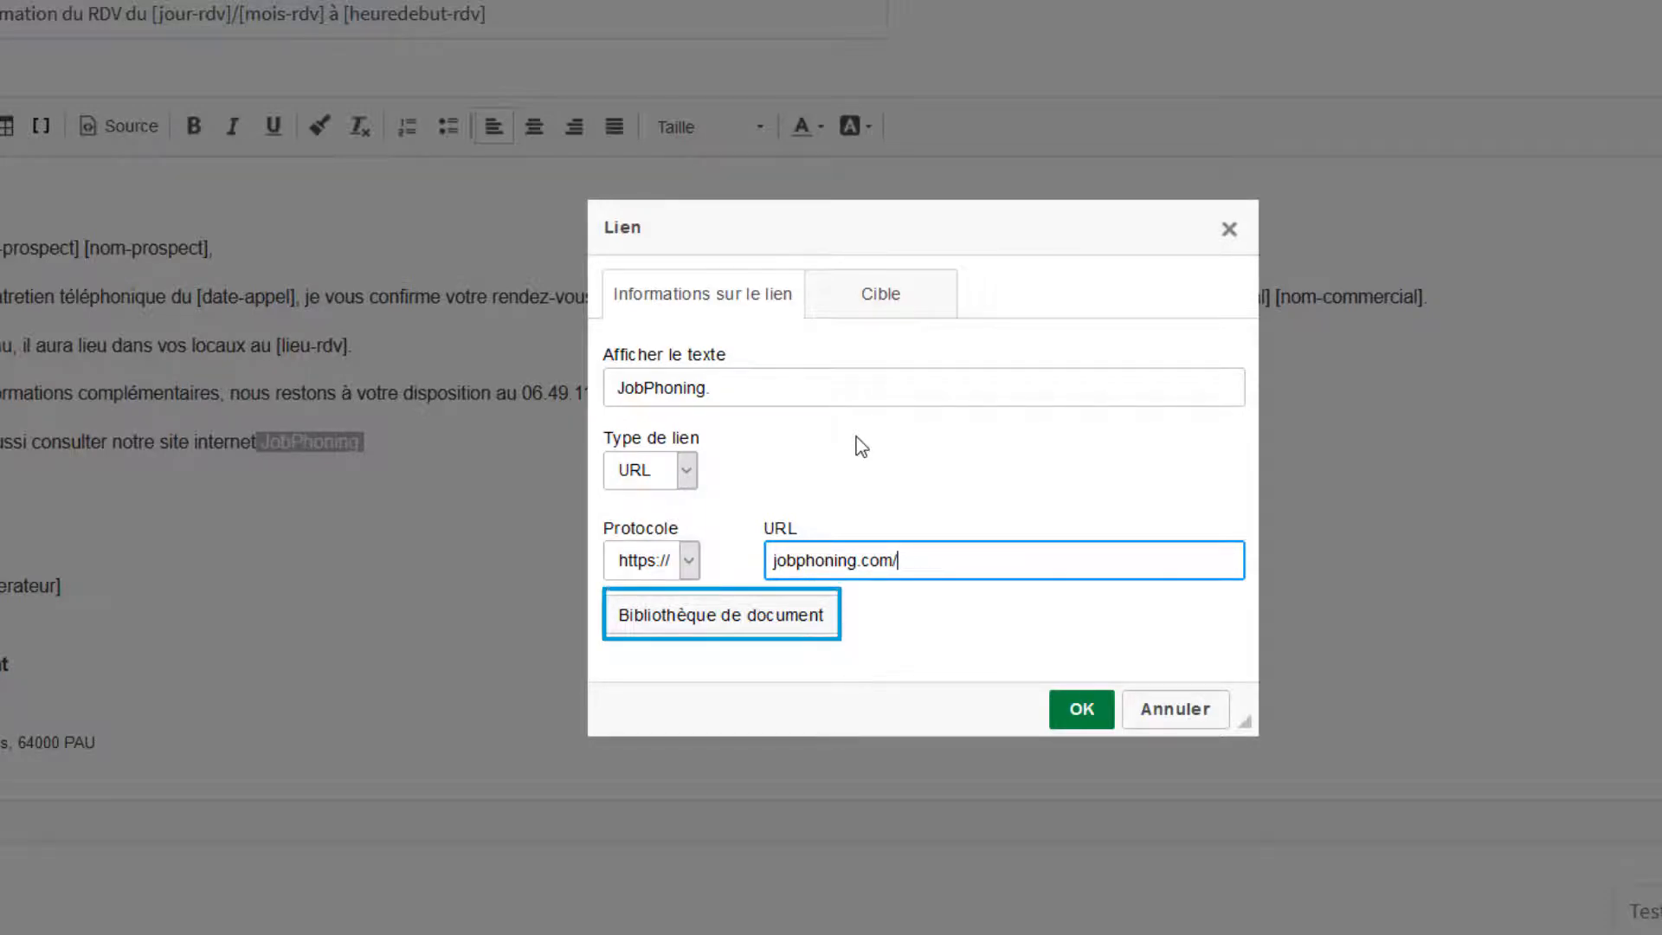
pyautogui.click(1082, 710)
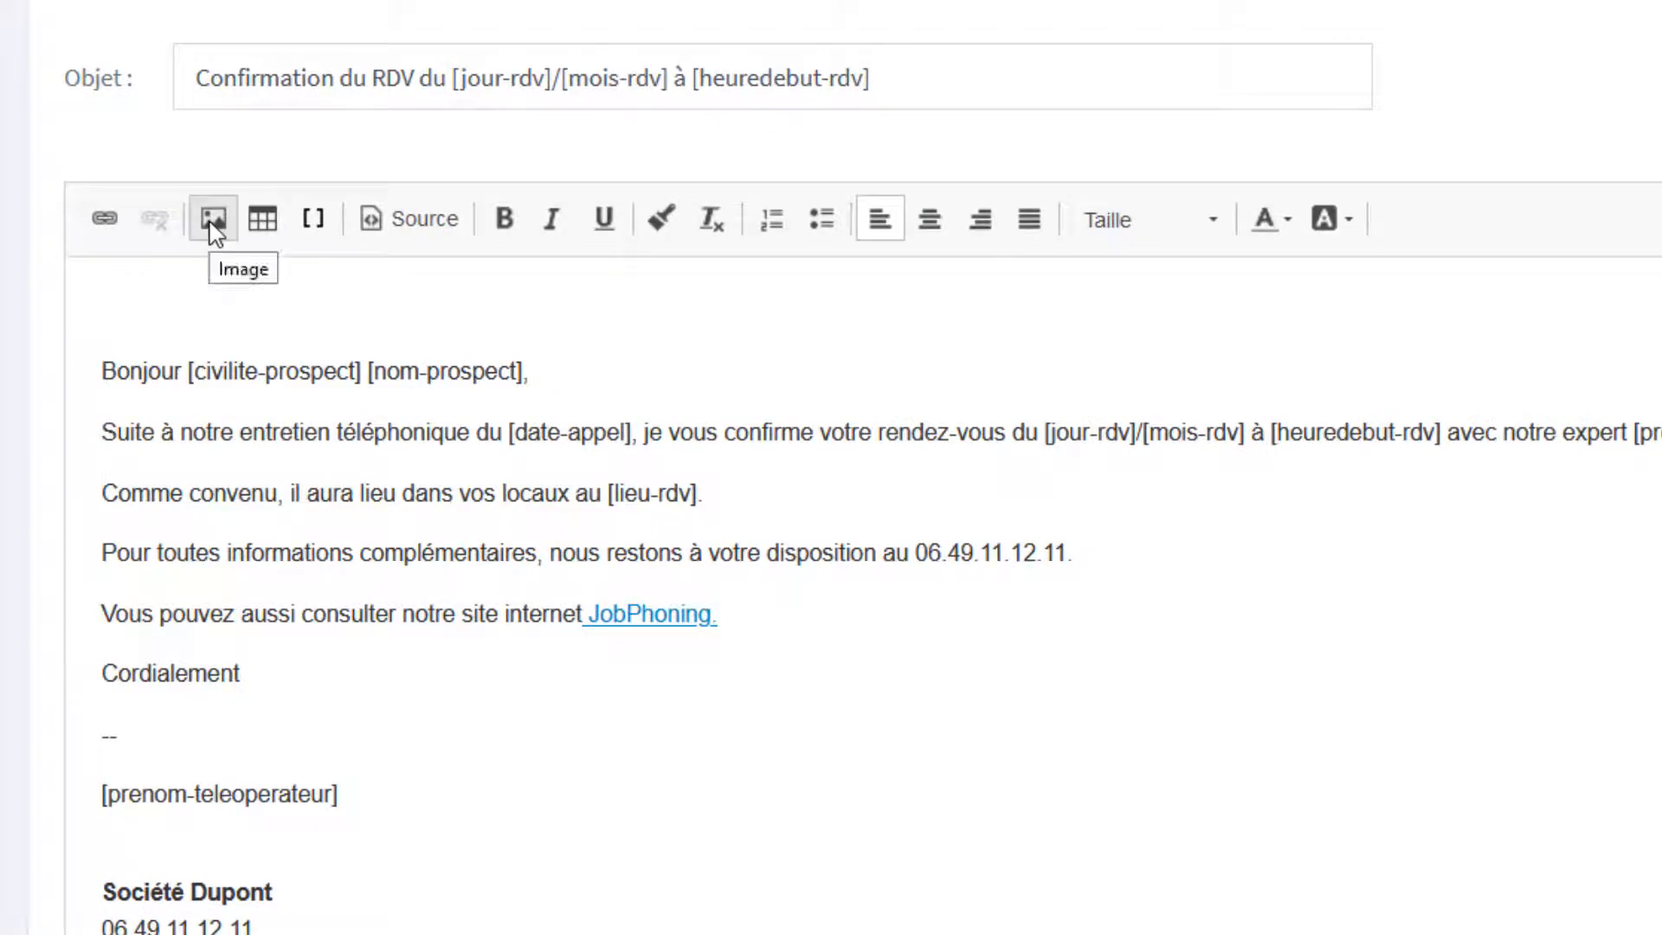
# Insert the JobPhoning logo at the top of the mail using the image address copied from the jobphoning.com website.
pyautogui.click(212, 220)
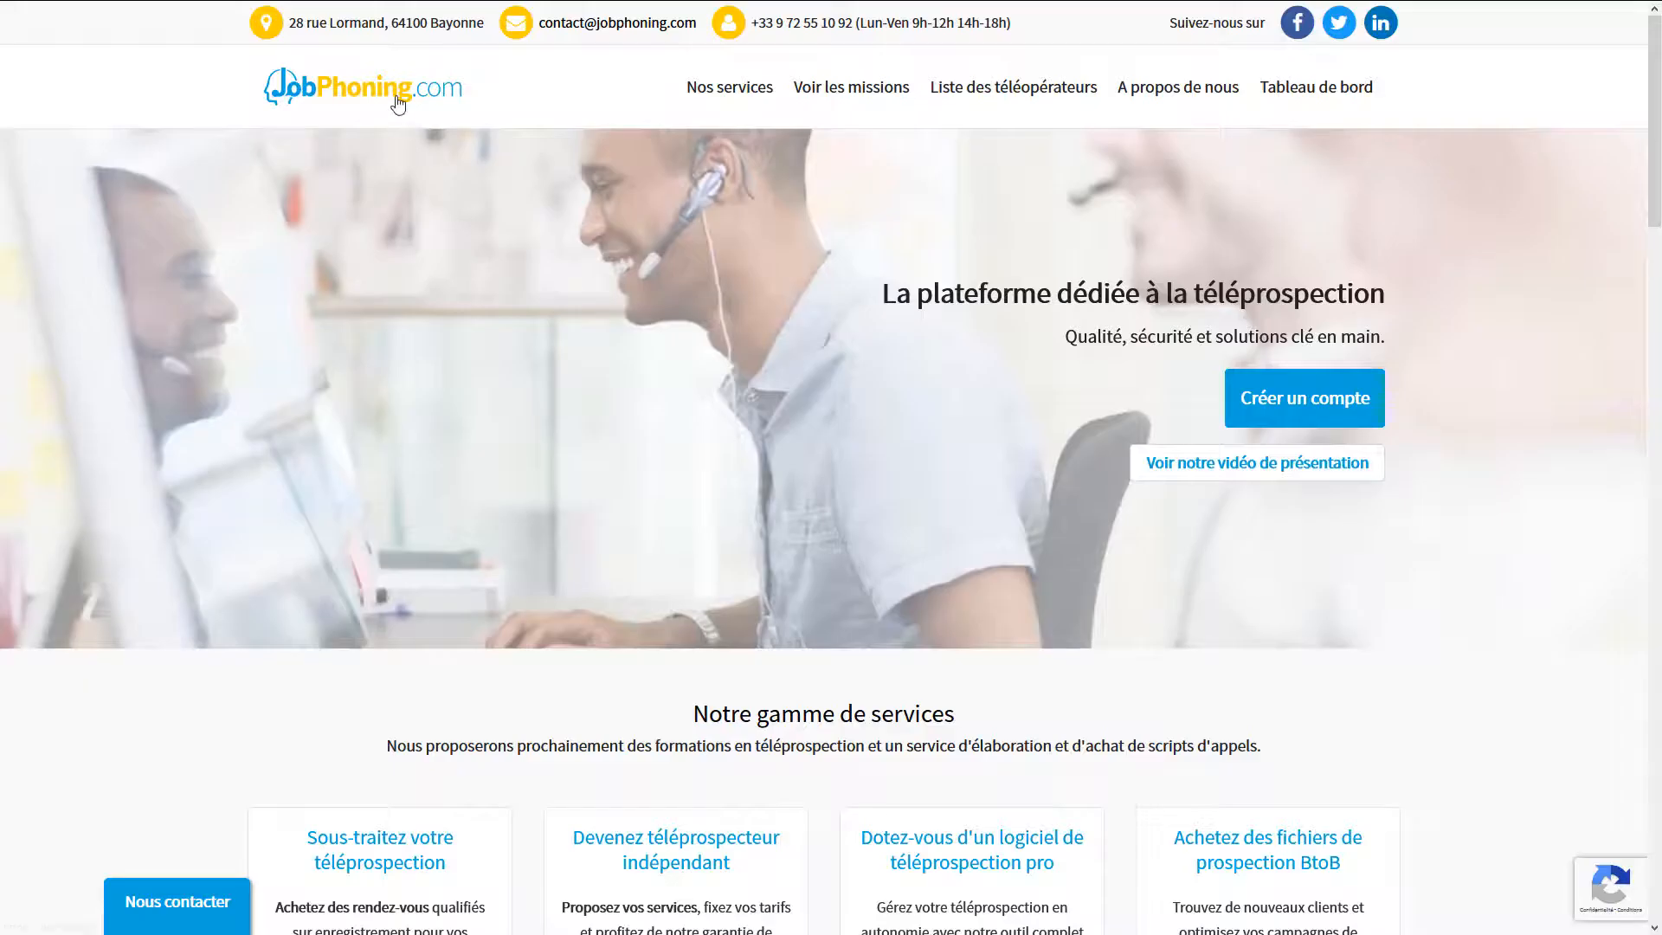
pyautogui.rightClick(397, 103)
pyautogui.click(464, 292)
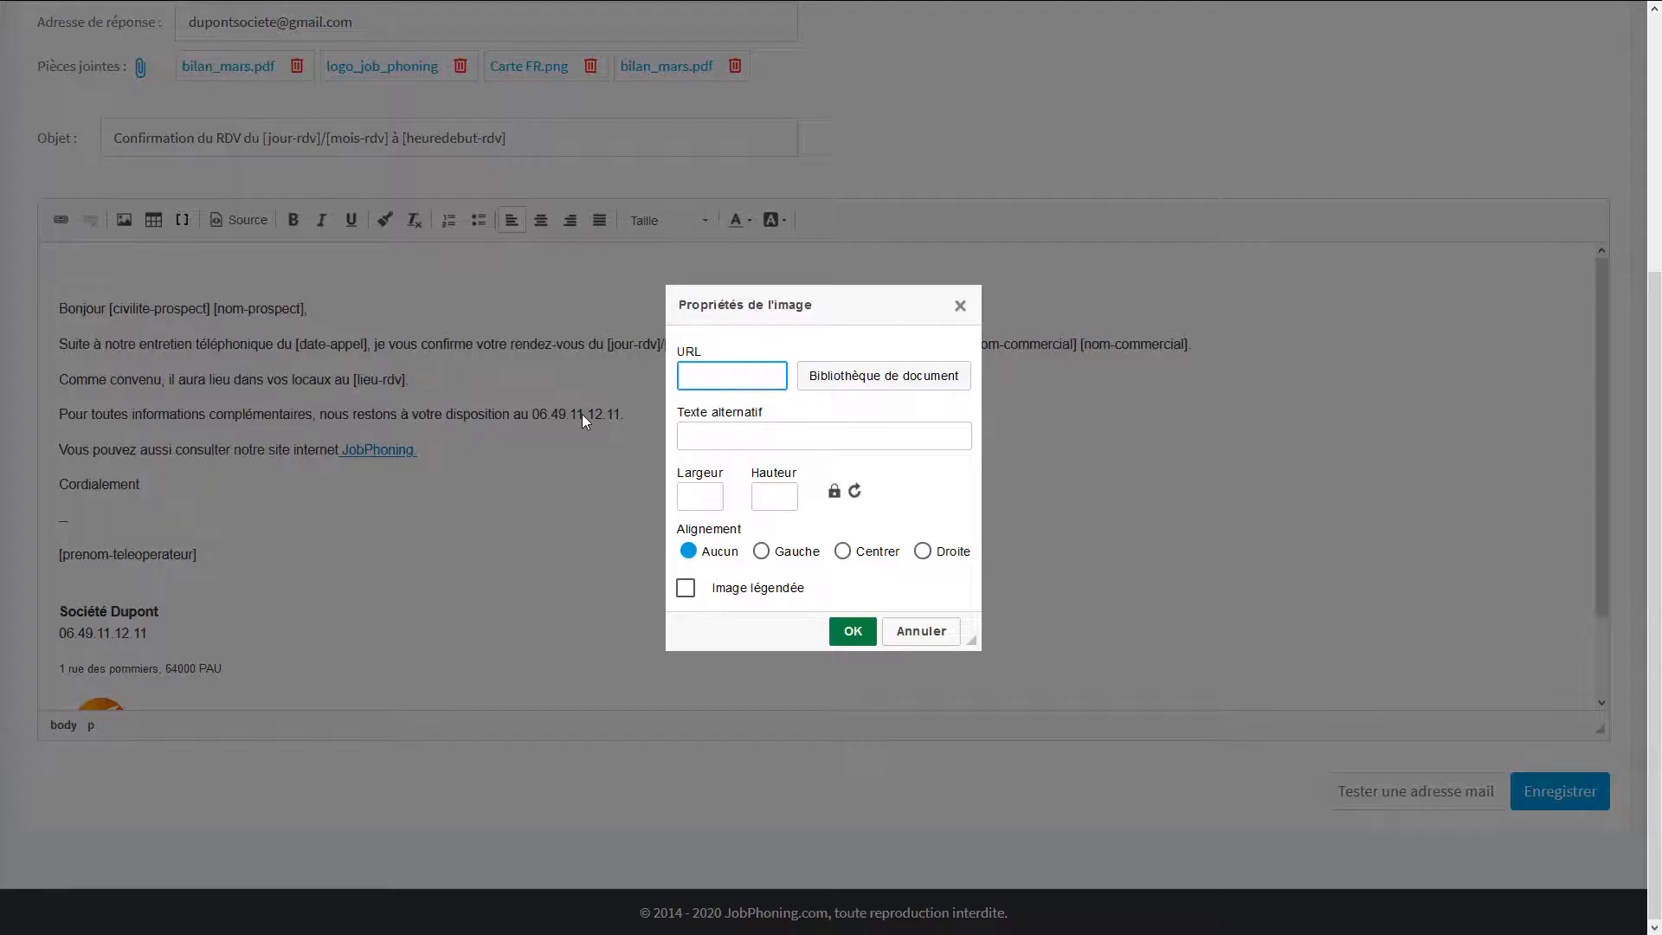
pyautogui.hotkey('ctrl', 'v')
pyautogui.click(844, 388)
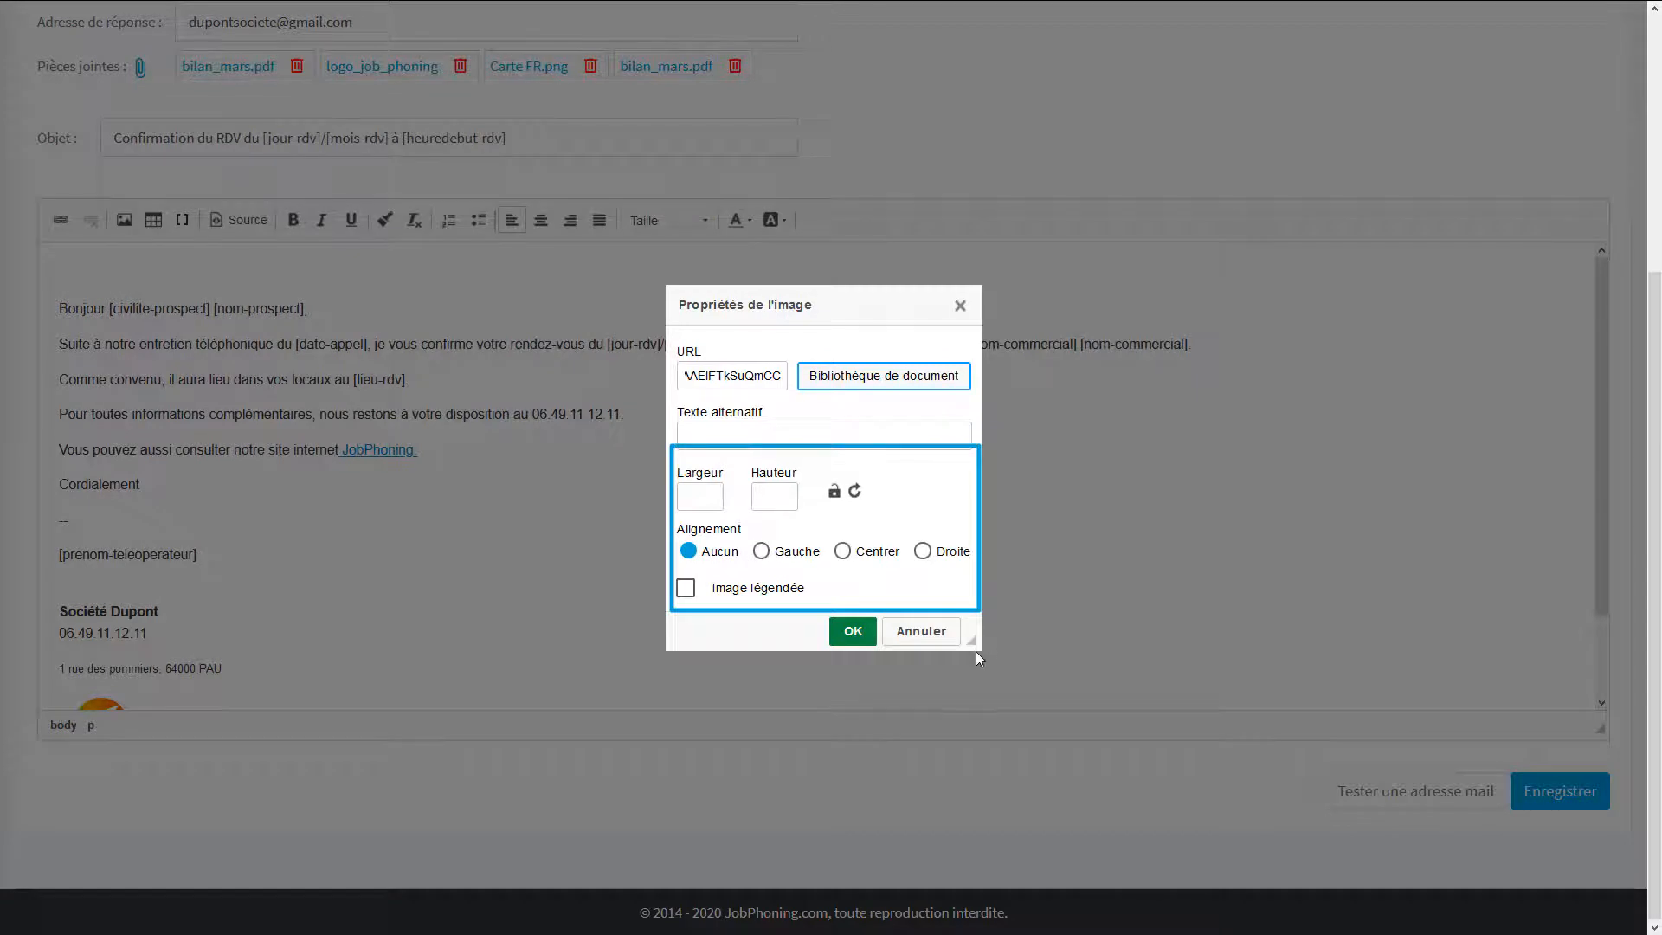
pyautogui.click(842, 635)
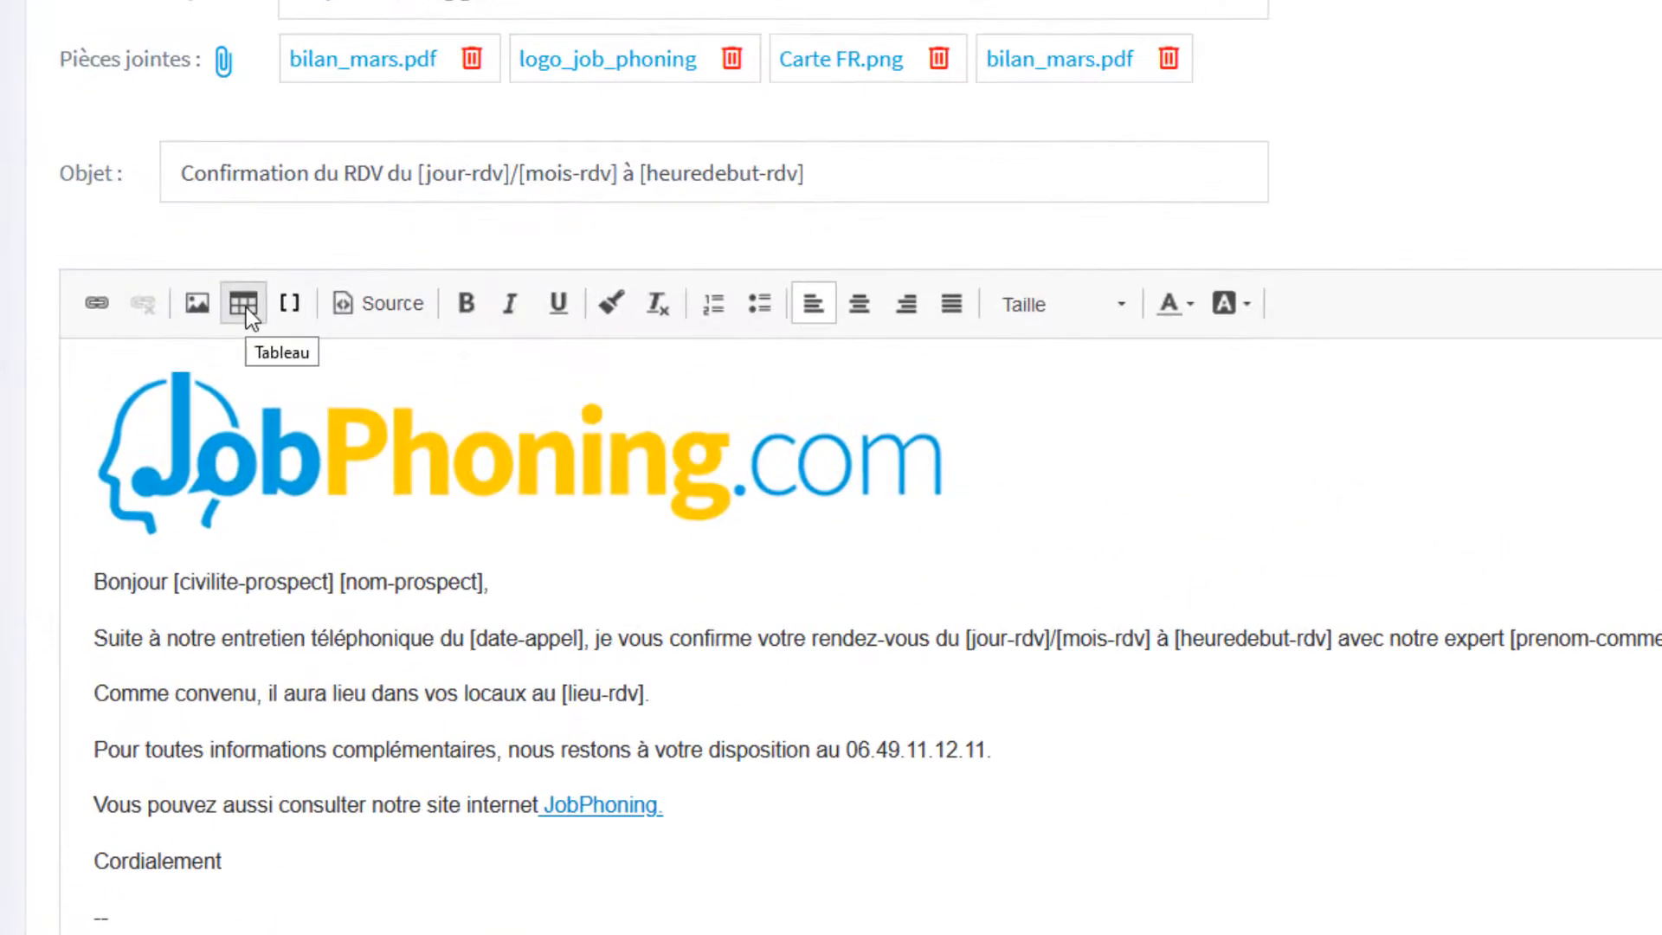
# Open the table properties dialog and close it without inserting a table.
pyautogui.click(243, 303)
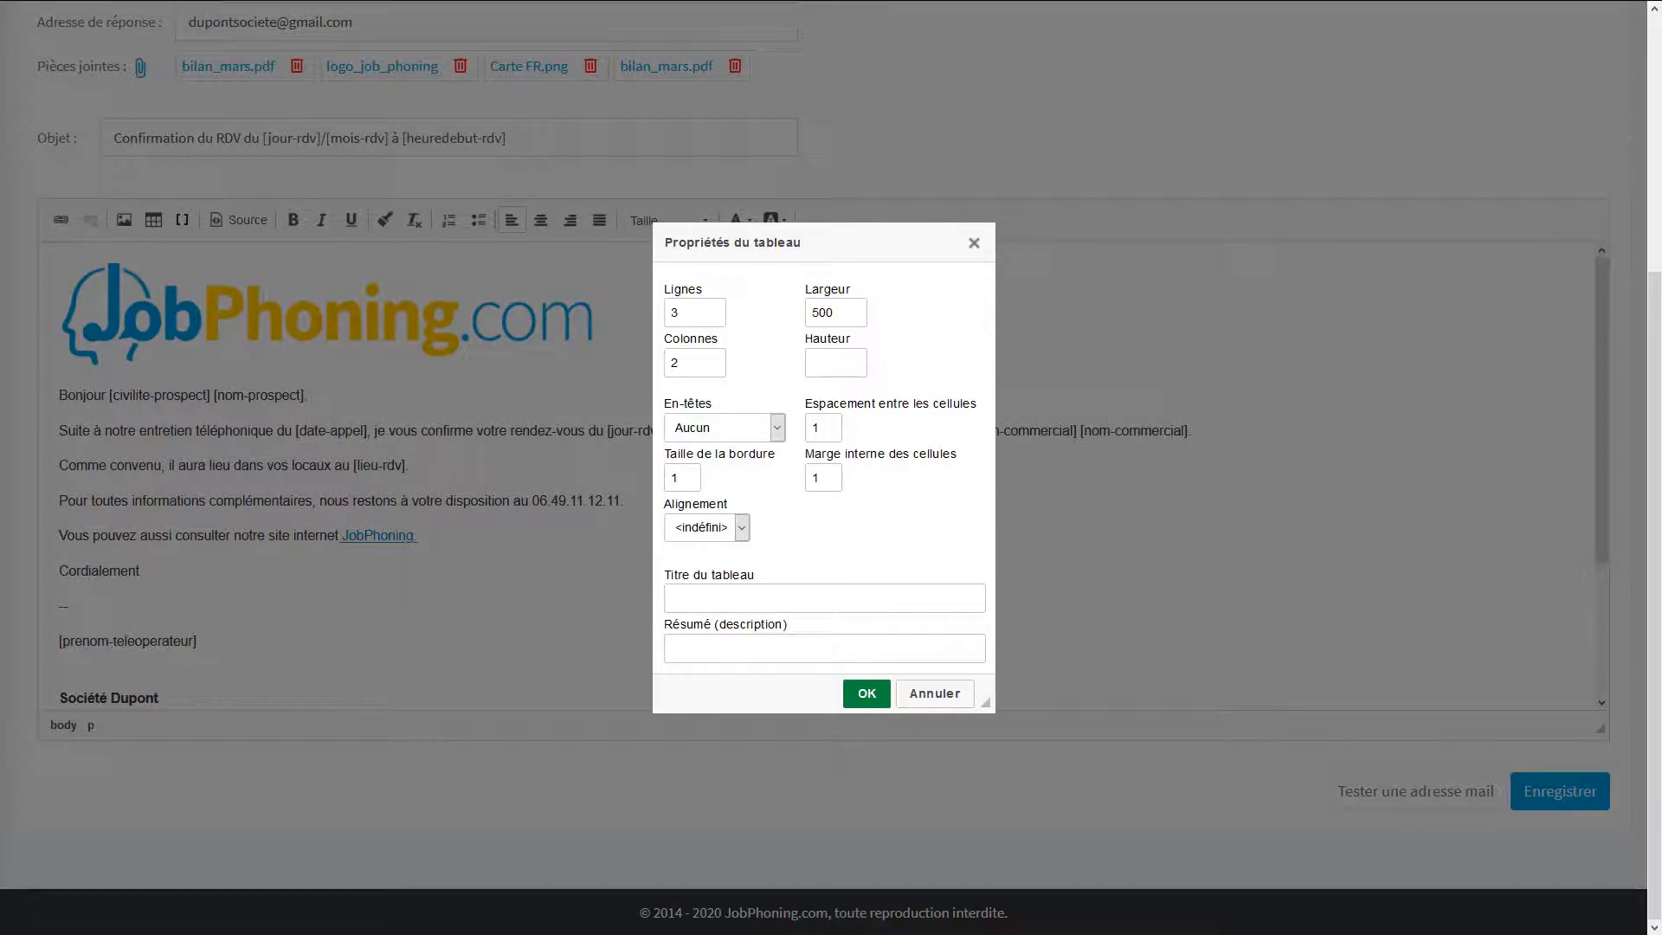
pyautogui.click(975, 243)
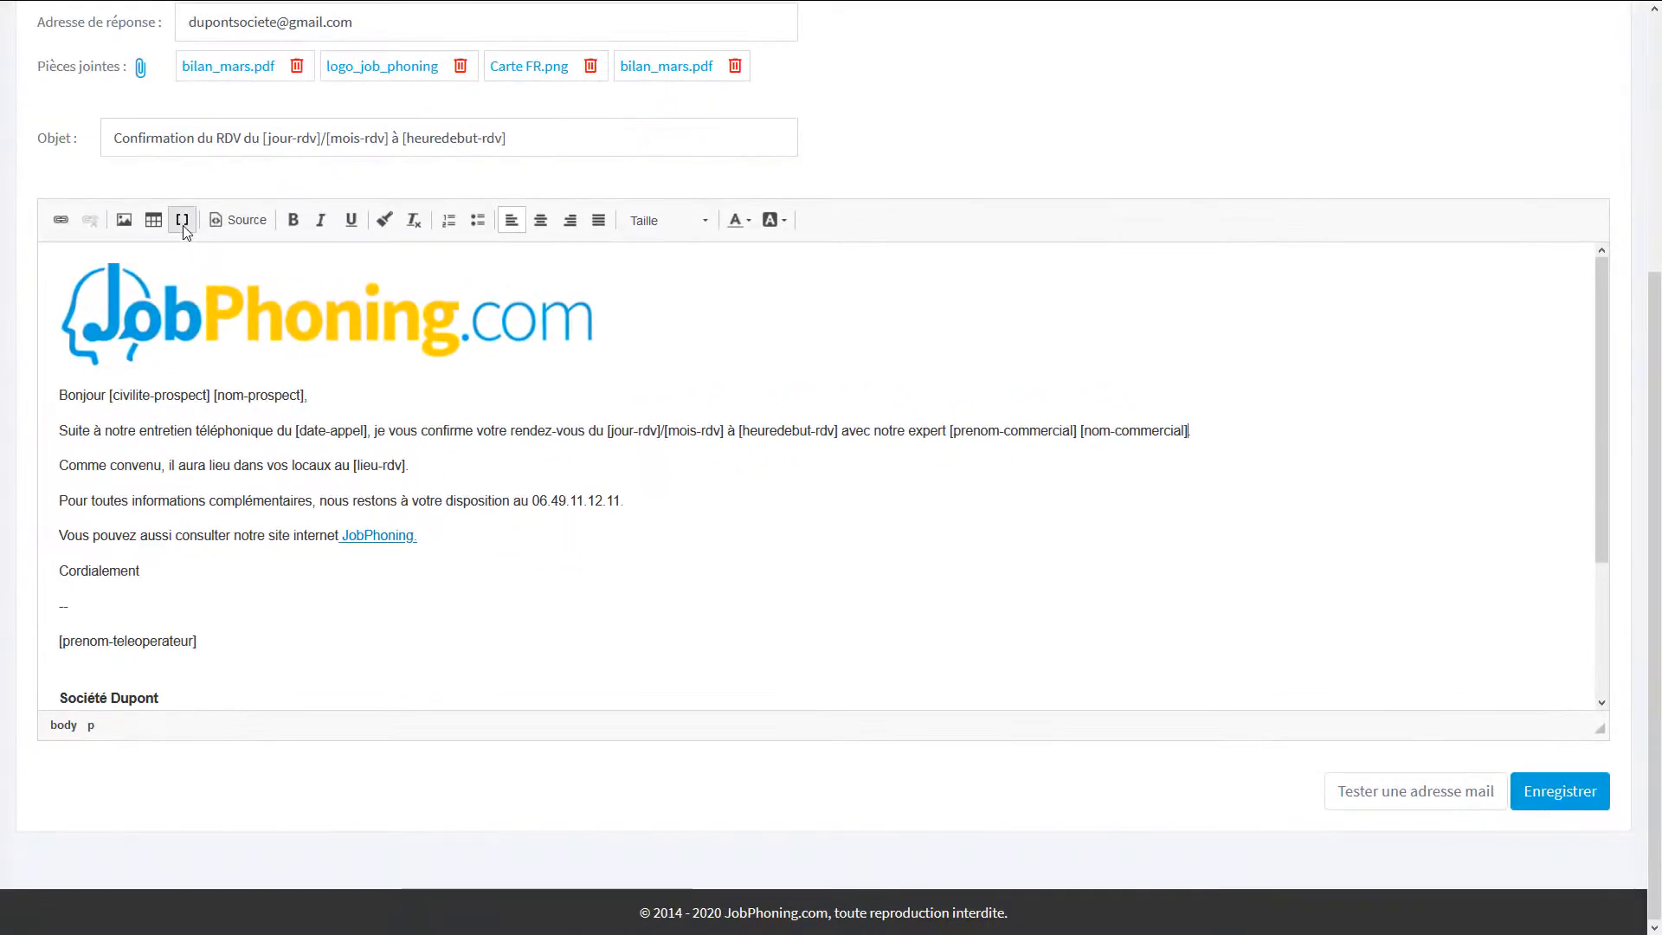
# Insert the [telPortable-commercial] tag after the expert's name in the mail body.
pyautogui.click(182, 221)
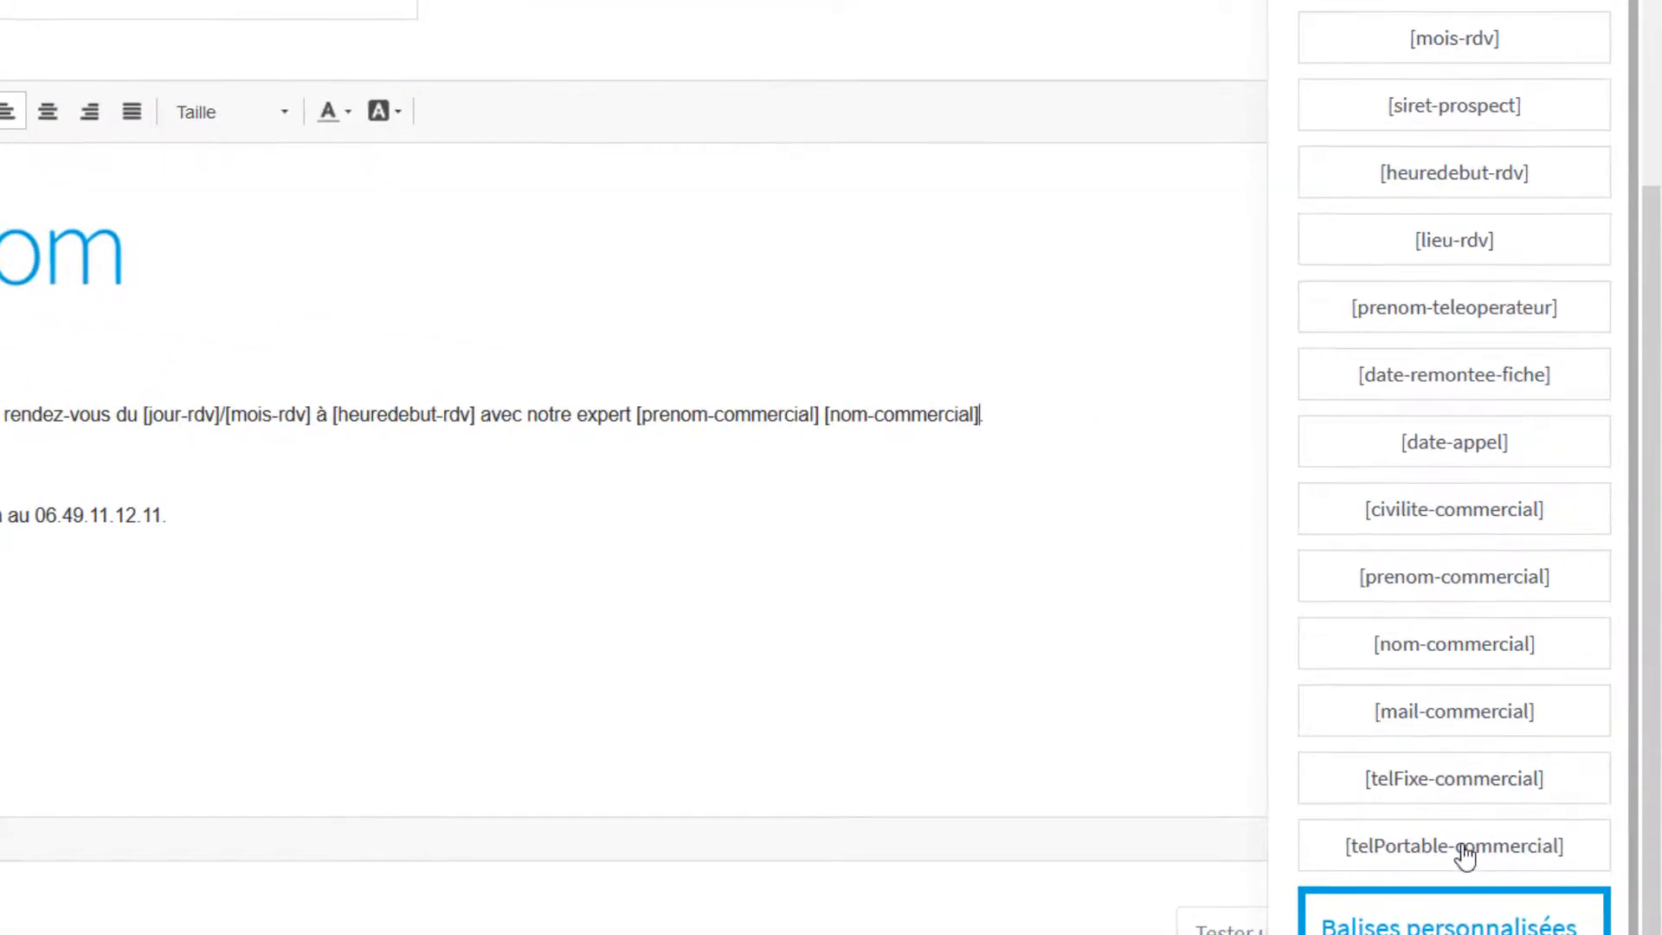
pyautogui.click(1463, 848)
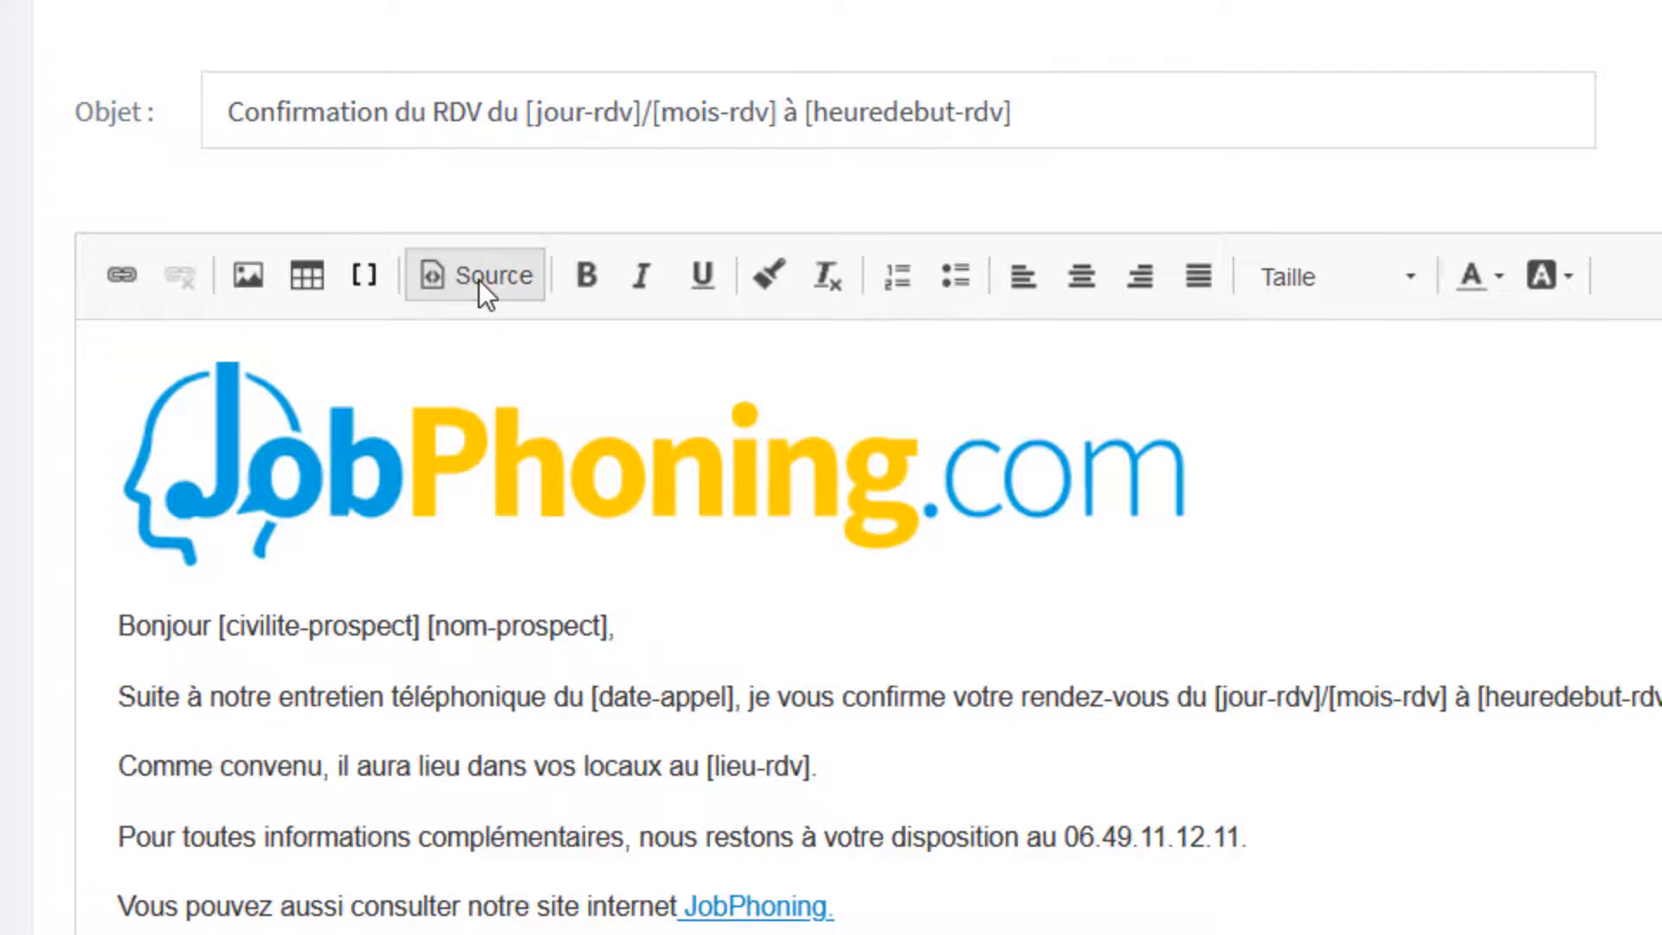
# Try replacing the whole HTML source of the mail with pasted HTML code, then leave source view.
pyautogui.click(480, 279)
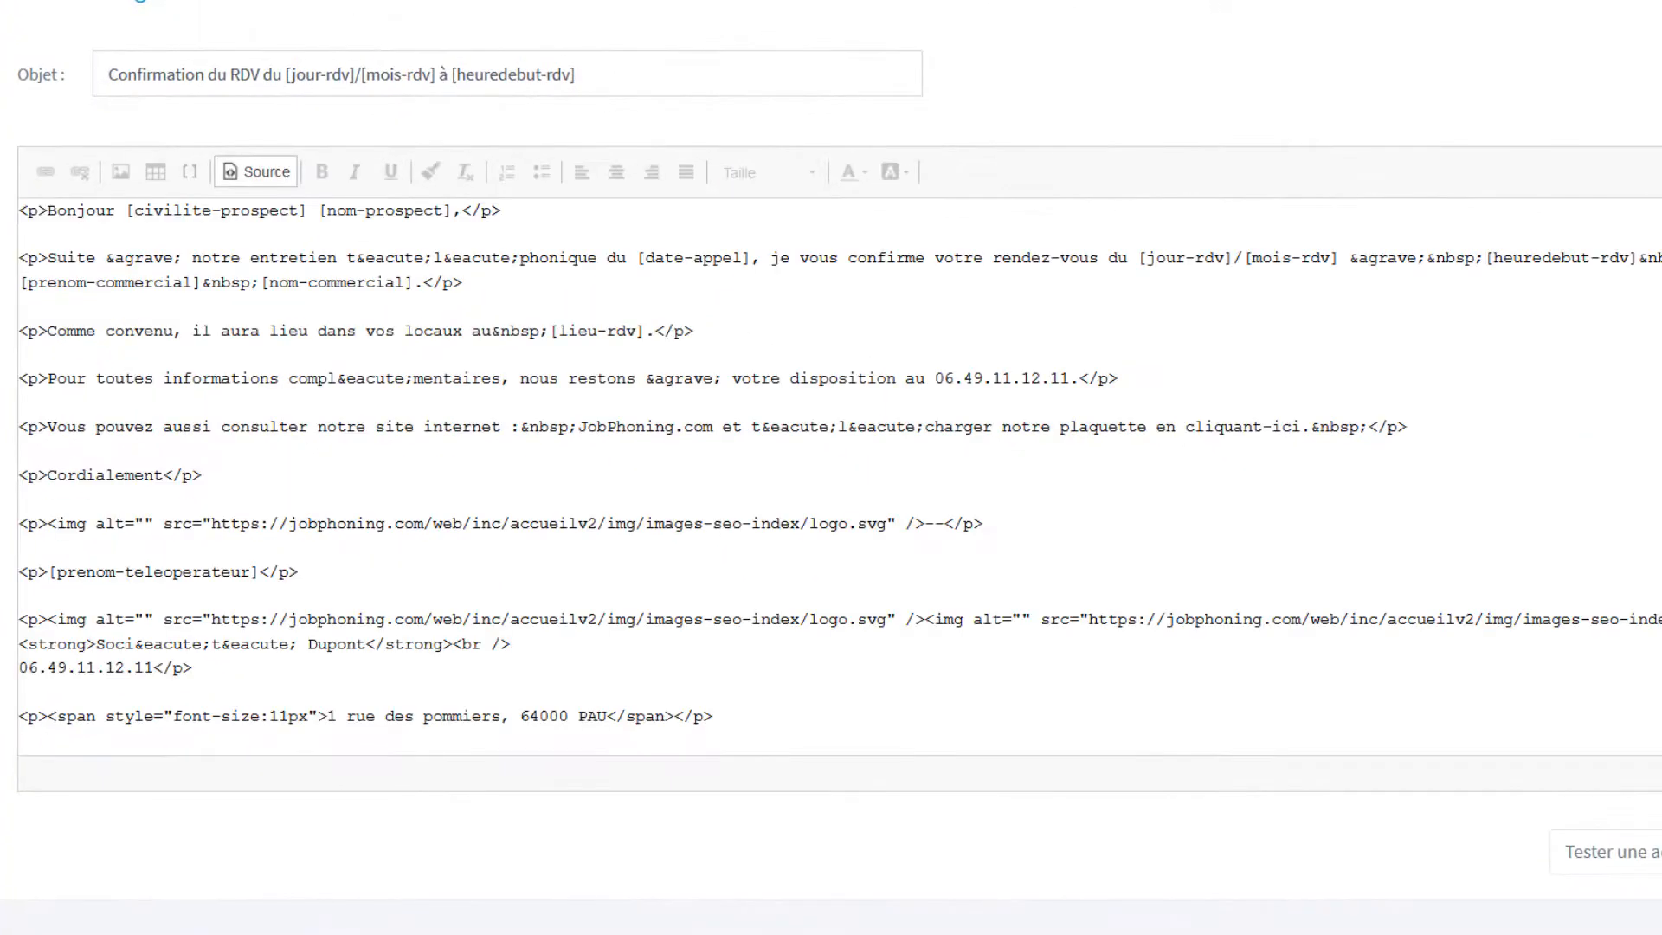
pyautogui.moveTo(803, 744); pyautogui.dragTo(22, 207)
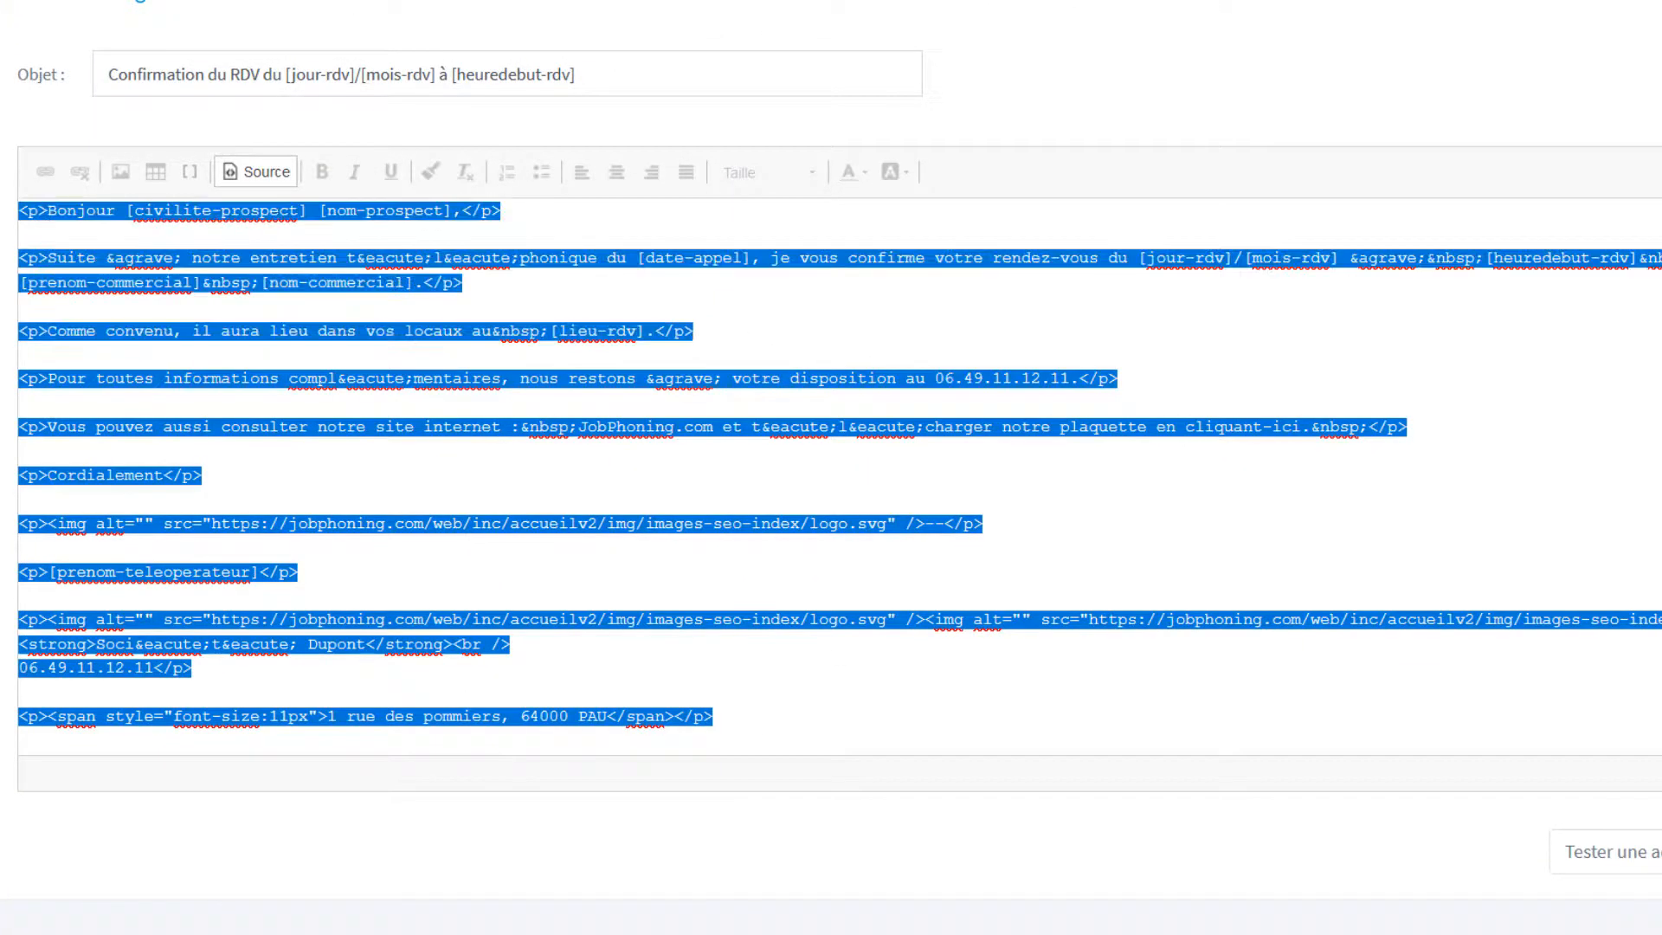
pyautogui.hotkey('ctrl', 'v')
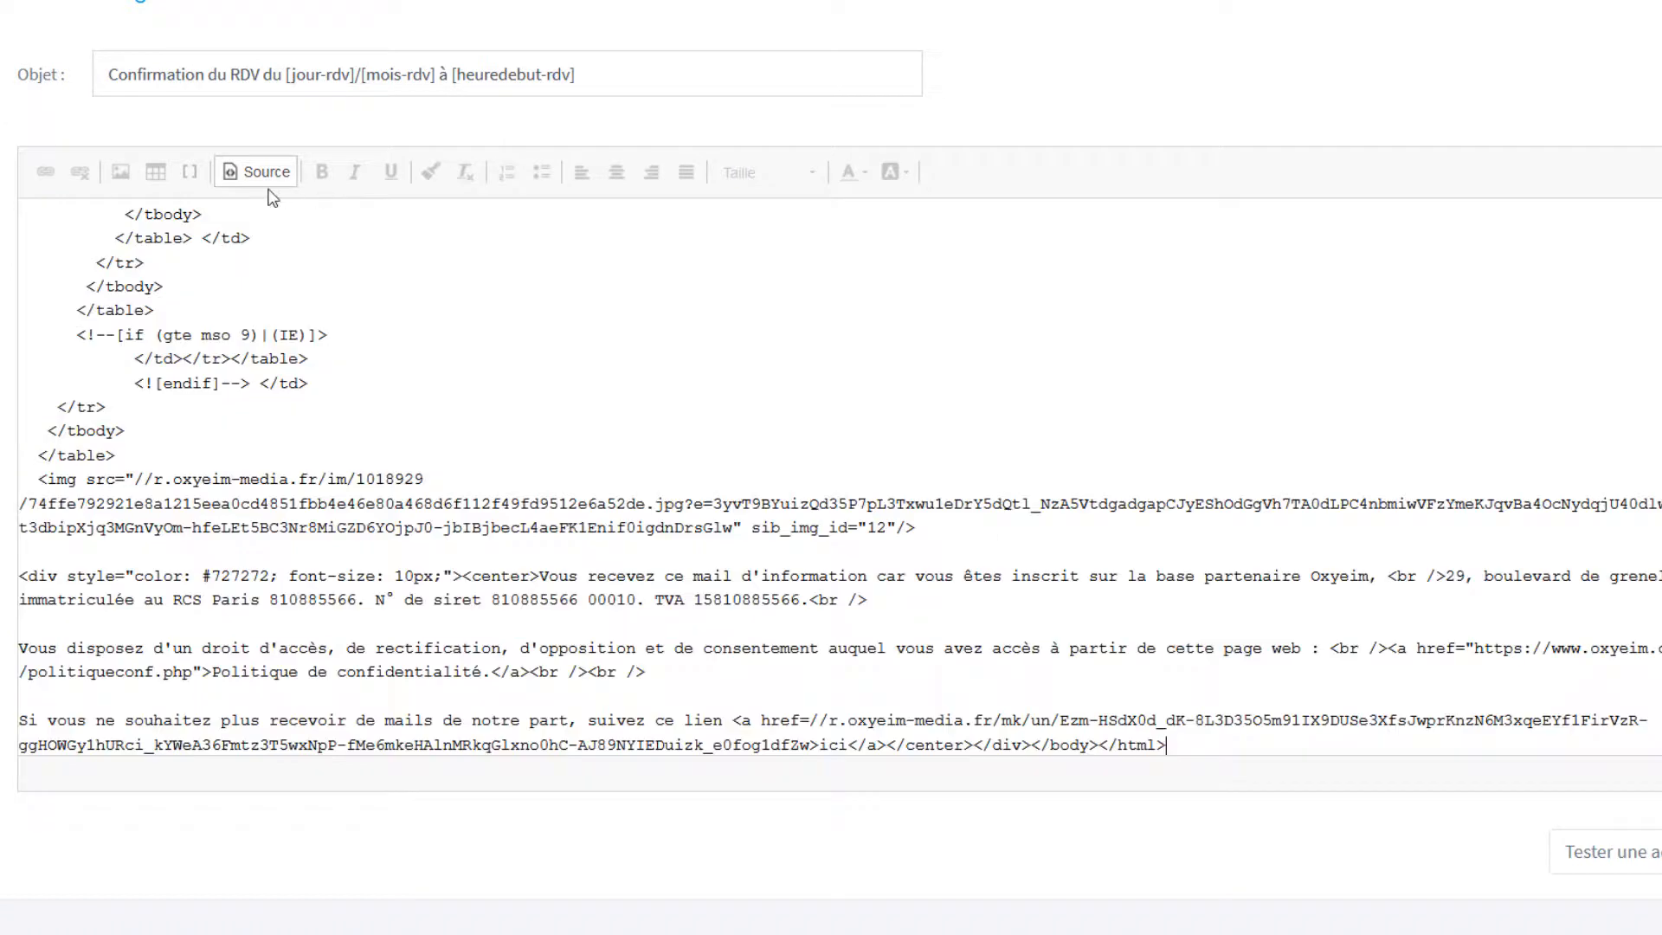
pyautogui.click(242, 172)
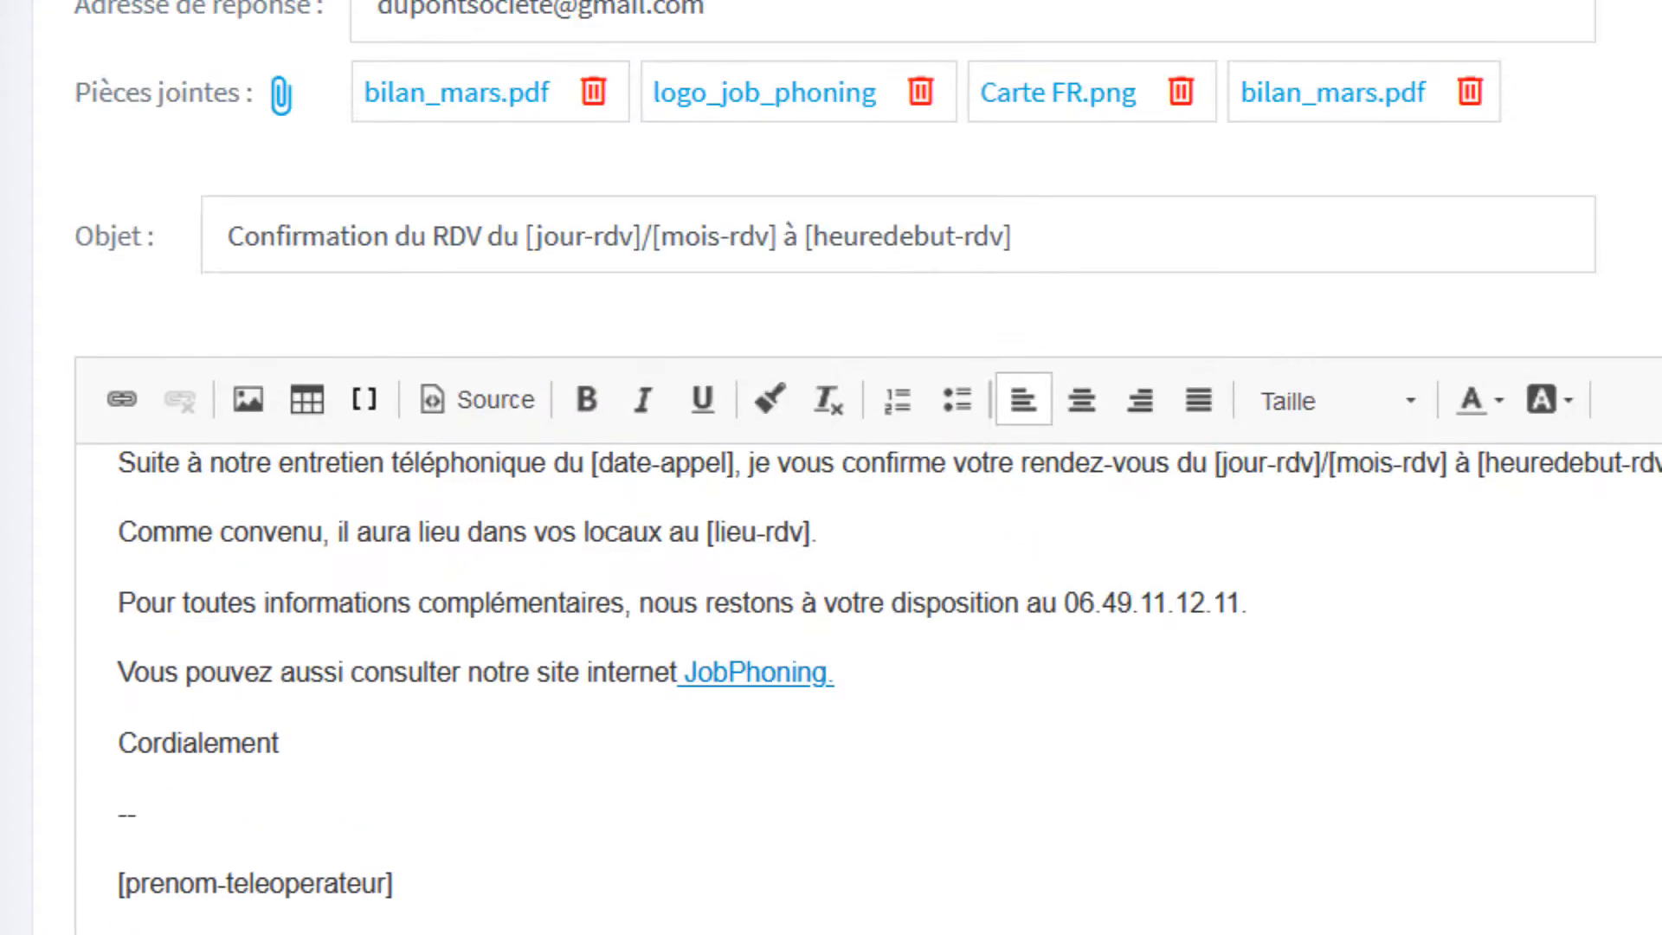
# Open the main menu and expand Missions internes, then close the menu.
pyautogui.click(25, 33)
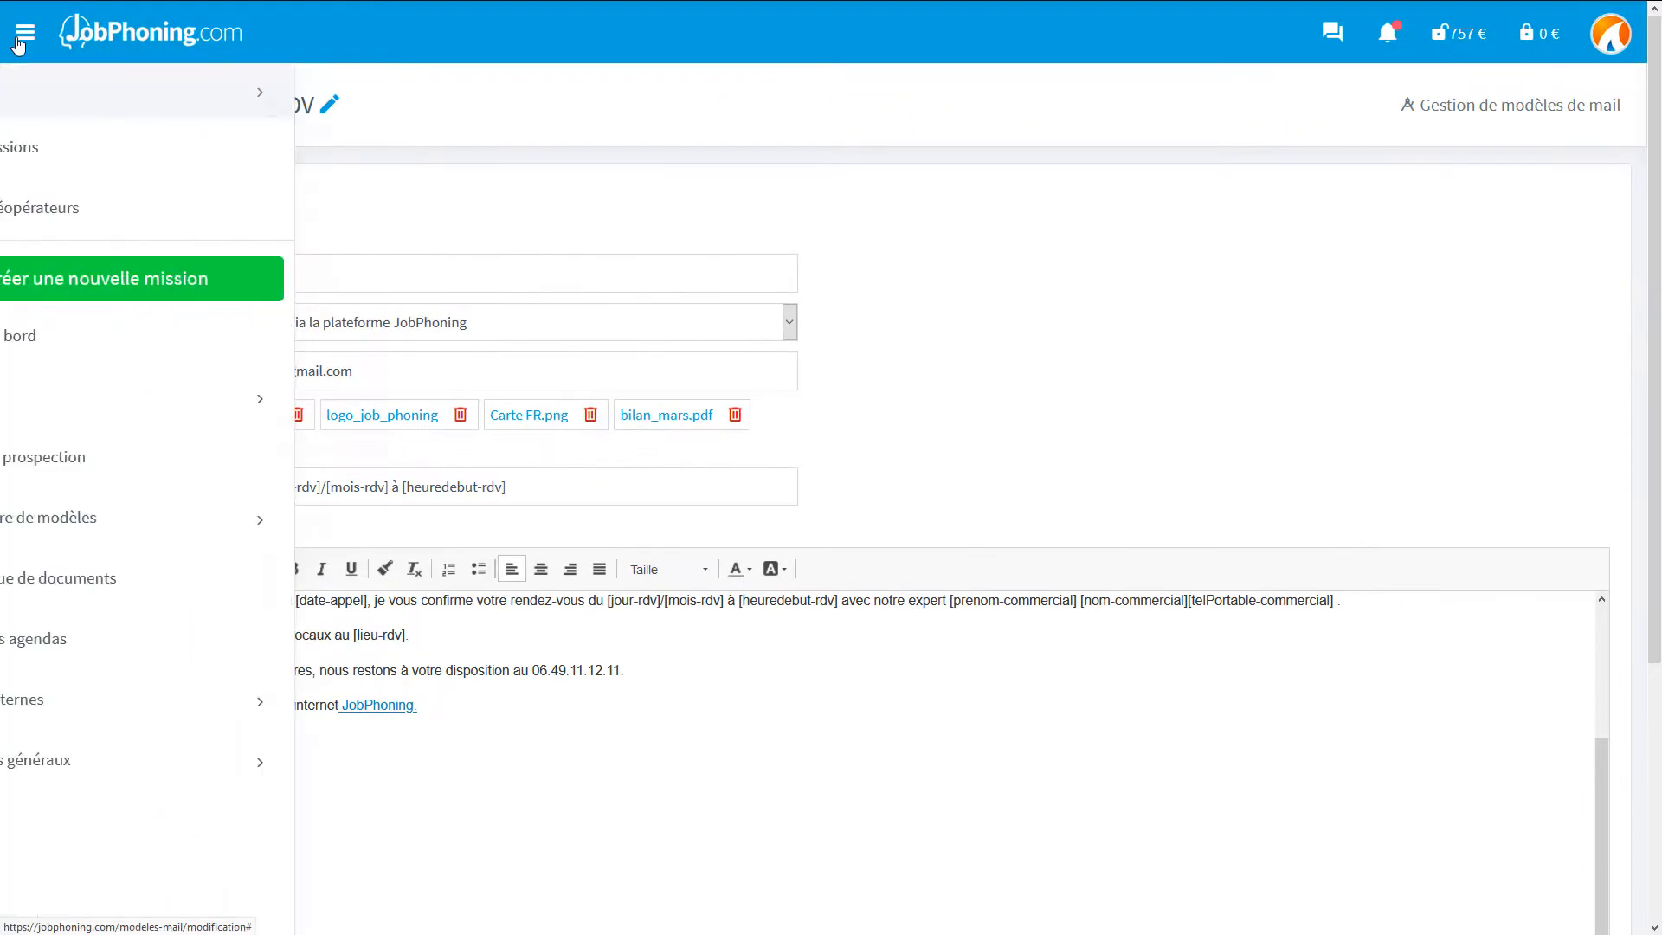
pyautogui.click(45, 703)
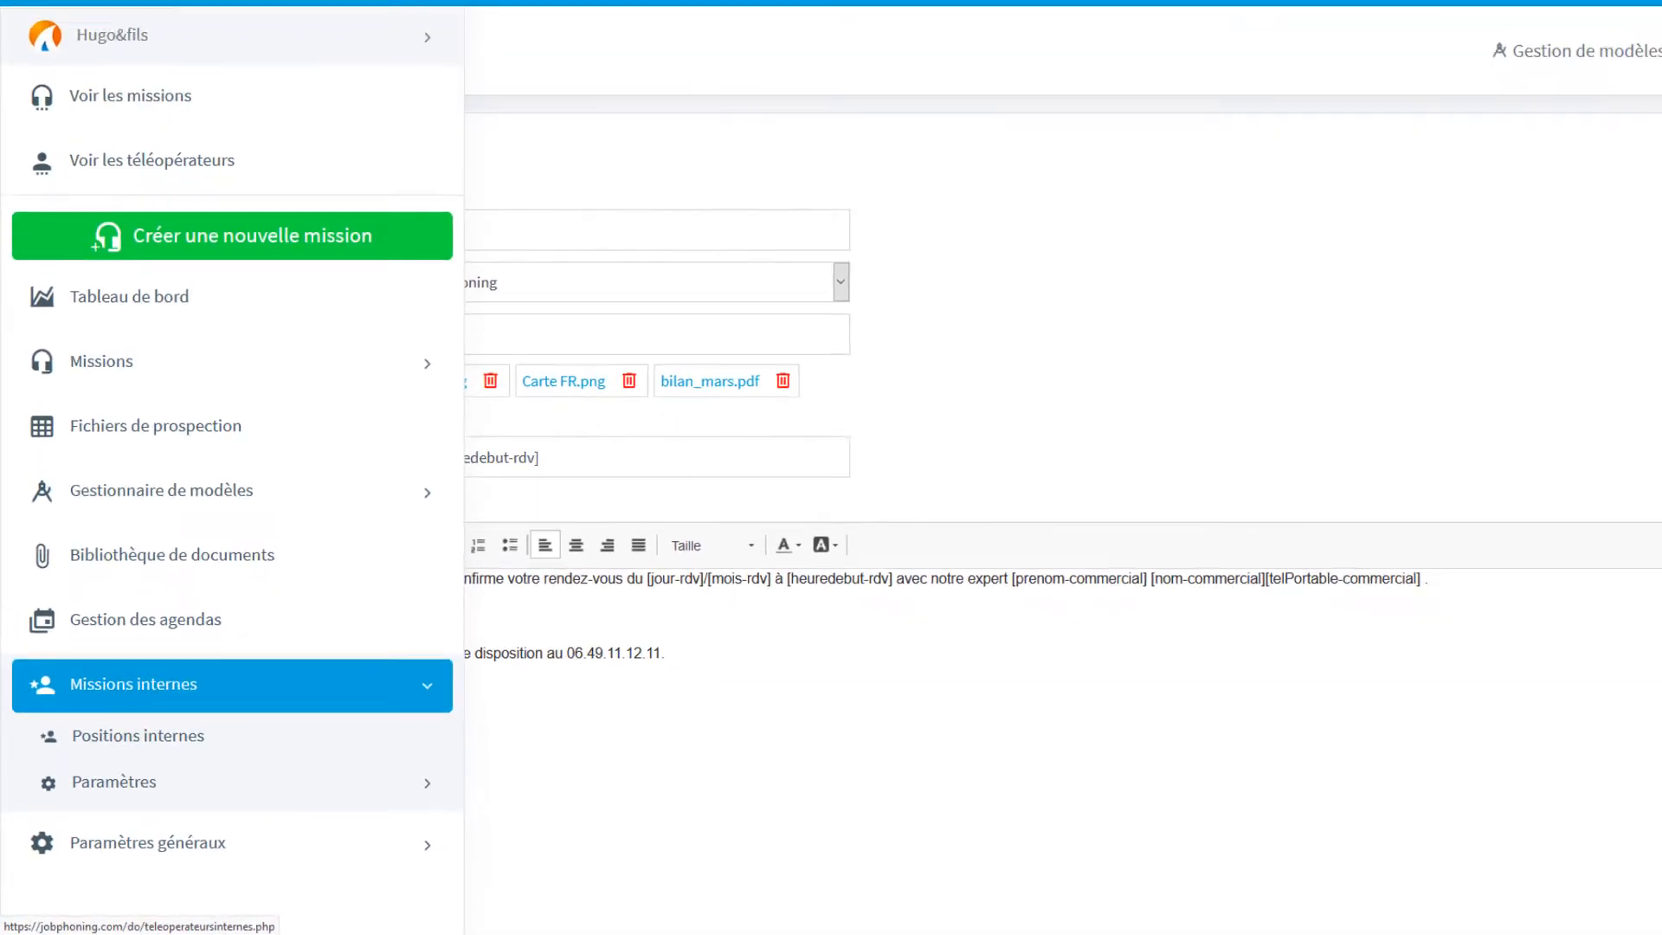
pyautogui.click(25, 33)
pyautogui.scroll(-4, 3, 182)
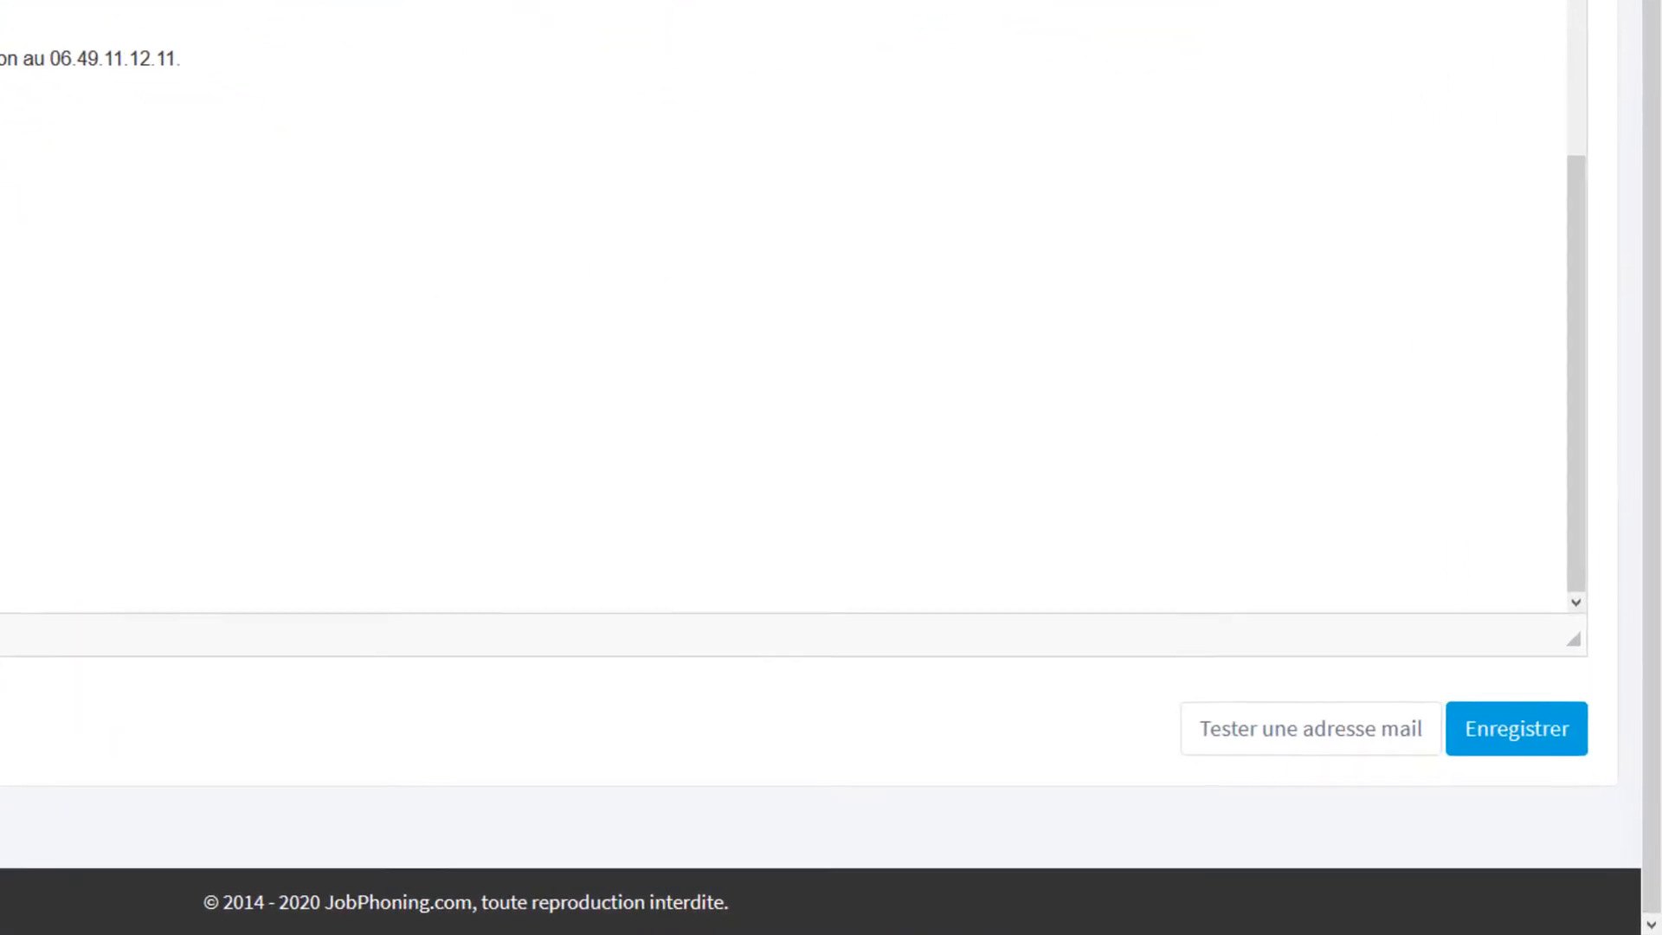